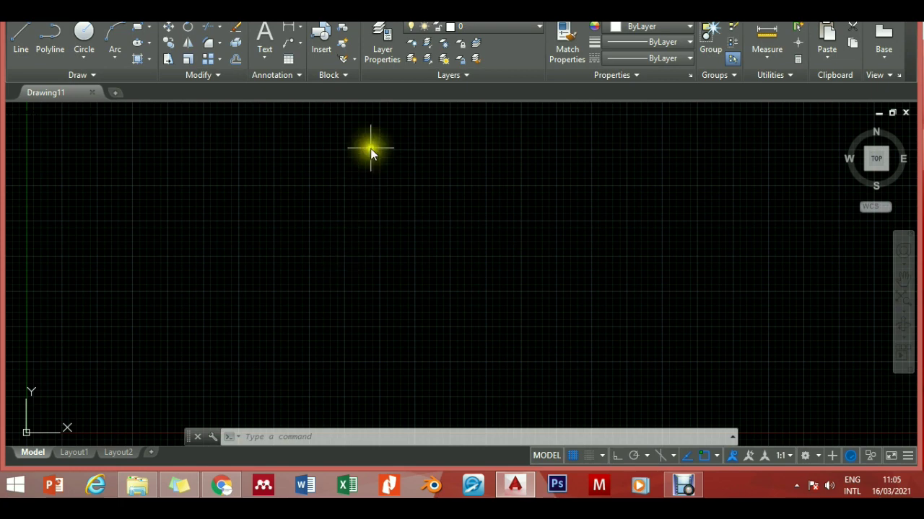
- Switch Ortho mode on in the blank Drawing11
click(615, 457)
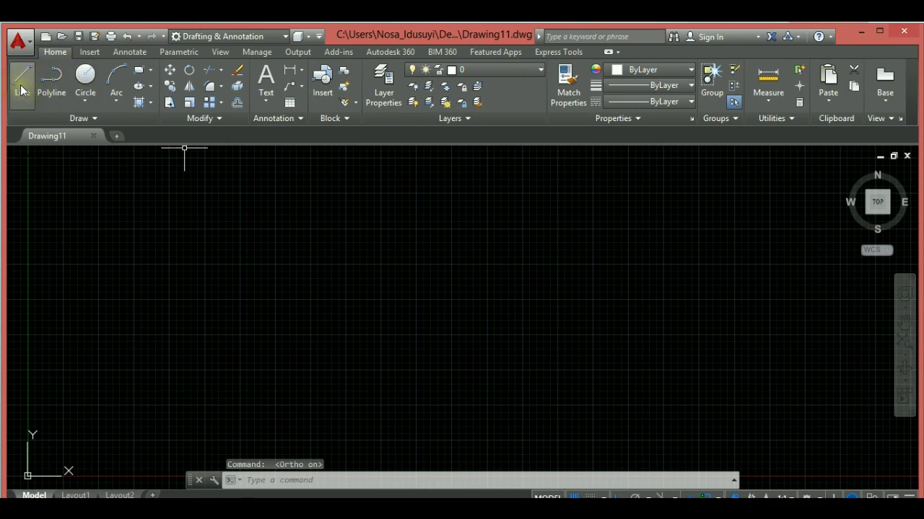
- Draw an open stepped outline of connected horizontal and vertical line segments
click(22, 80)
click(123, 196)
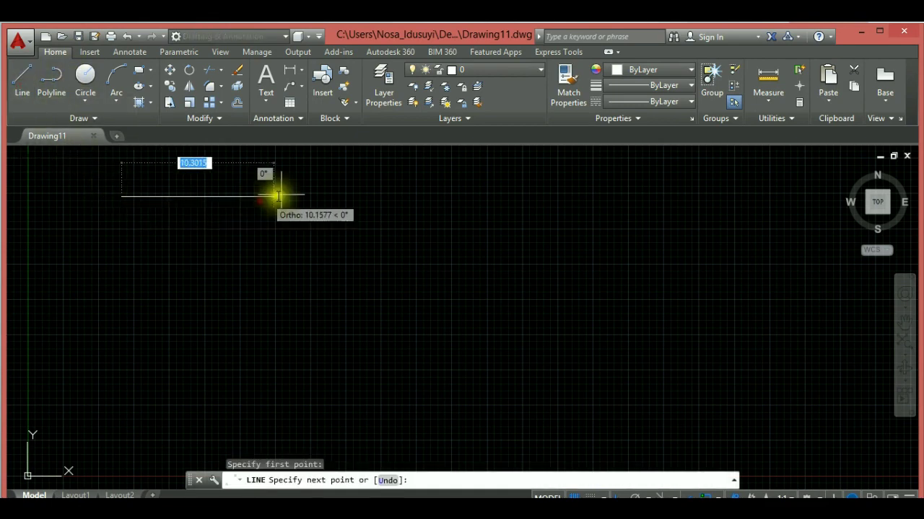
click(283, 230)
click(277, 256)
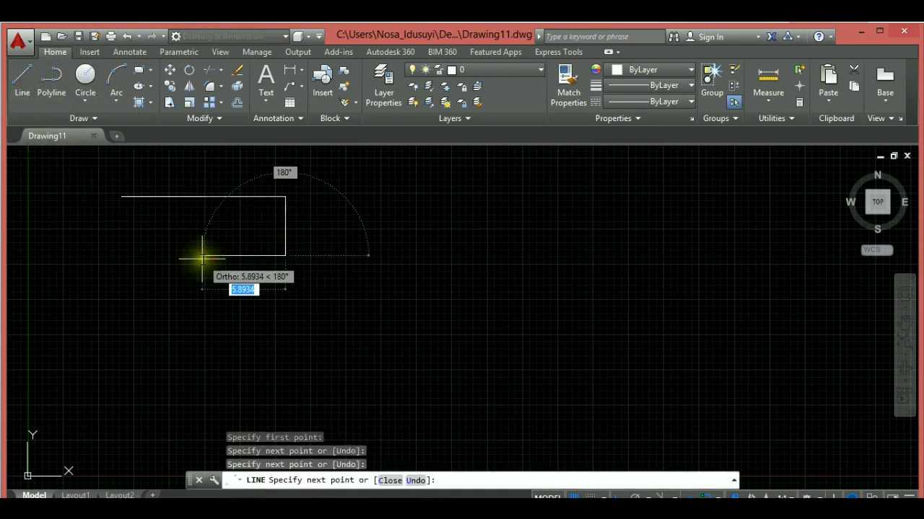
click(202, 257)
click(202, 310)
click(351, 310)
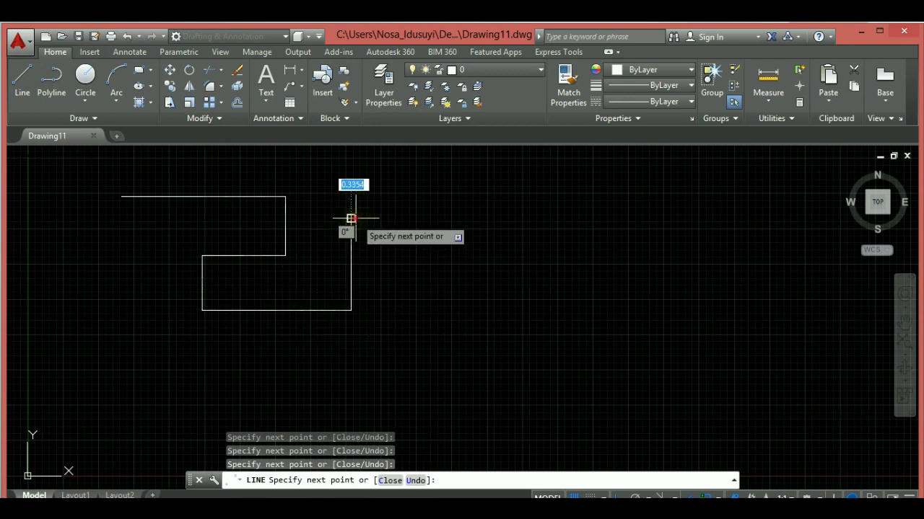
click(312, 192)
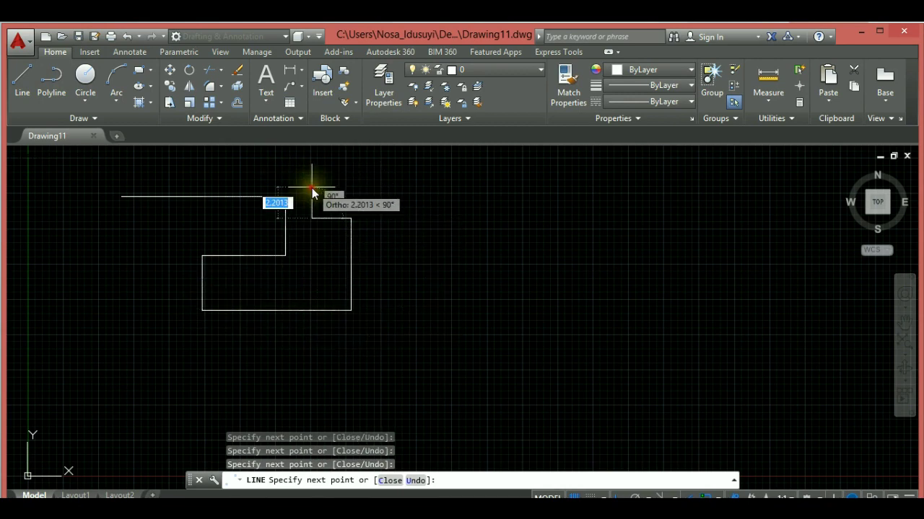
key(Return)
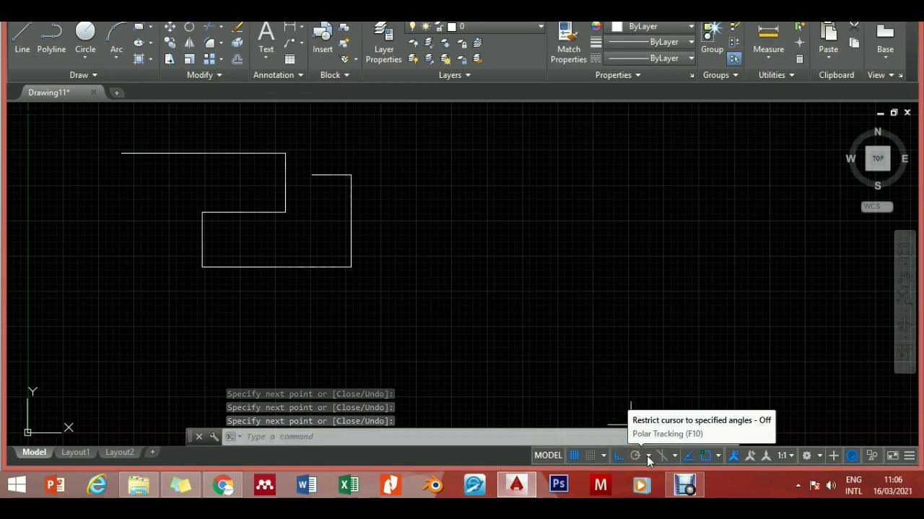
- Replace Ortho with Polar Tracking and pick a new polar angle increment from its list
click(620, 458)
click(620, 457)
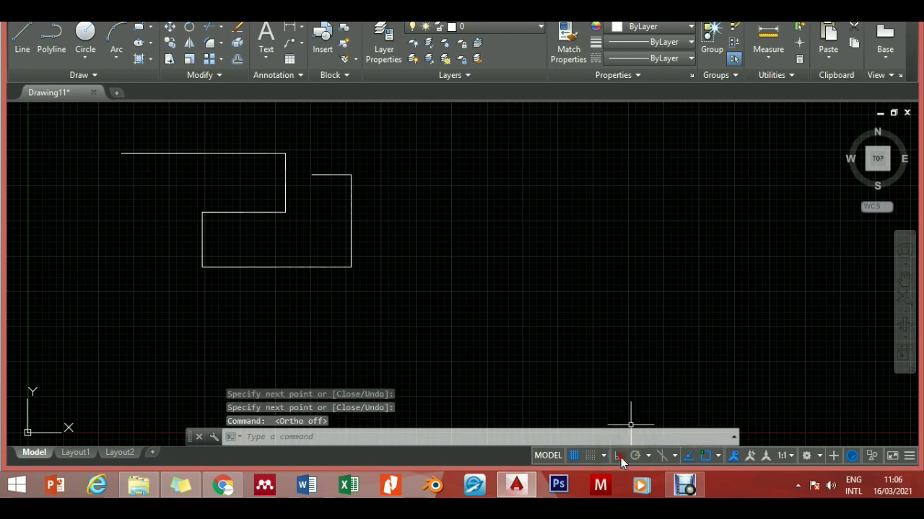
click(649, 456)
click(640, 456)
click(639, 457)
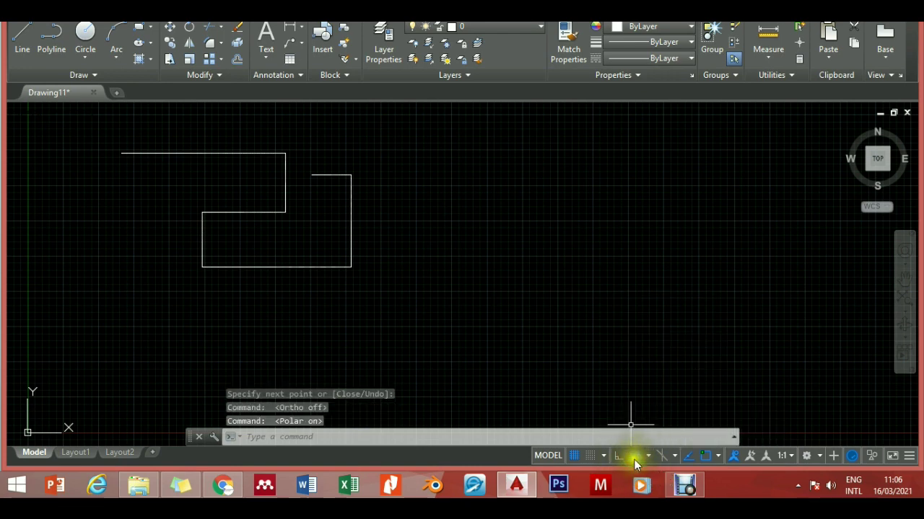
click(619, 456)
click(635, 456)
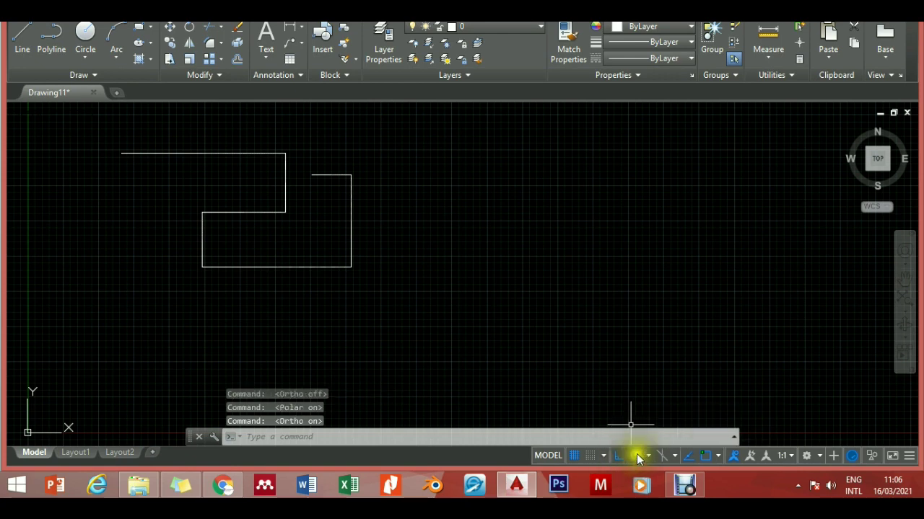
click(646, 457)
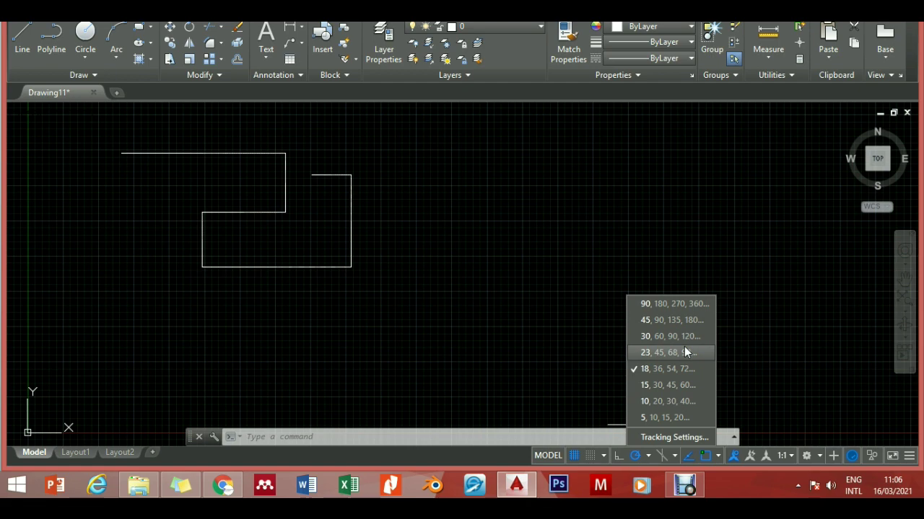
click(652, 320)
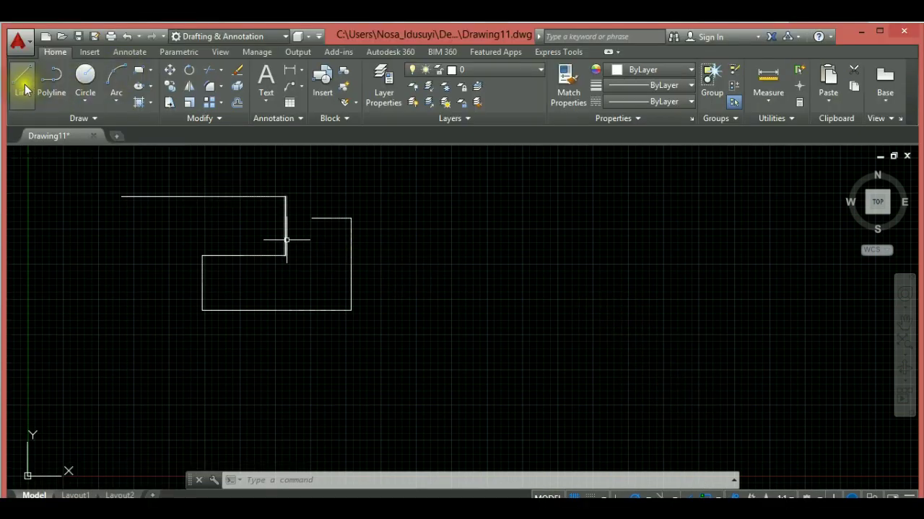
- Draw a horizontal base line and a 10-unit 60° line, then erase the extra short segment
click(22, 36)
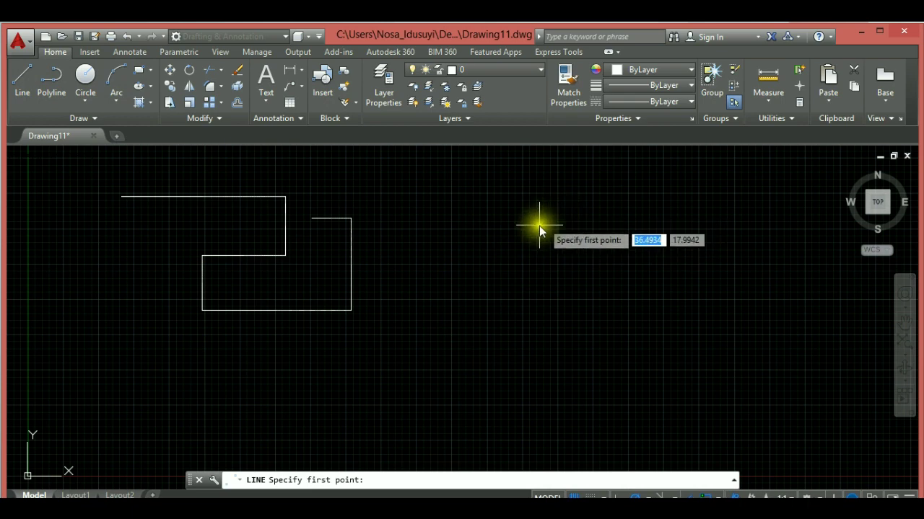
click(611, 304)
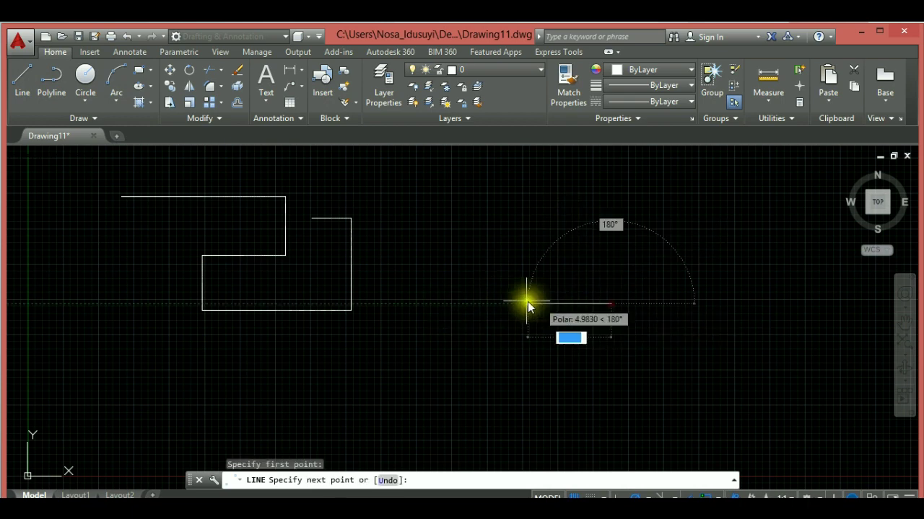
click(411, 304)
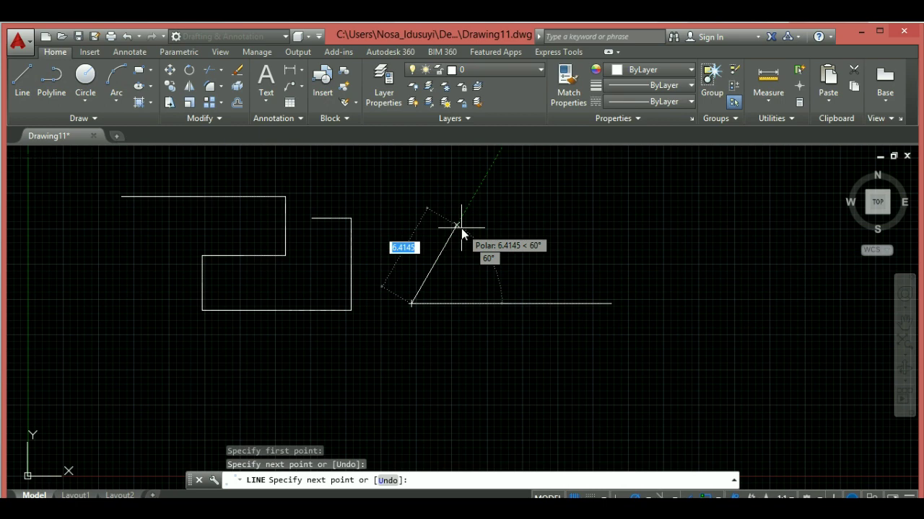
text(10)
key(Return)
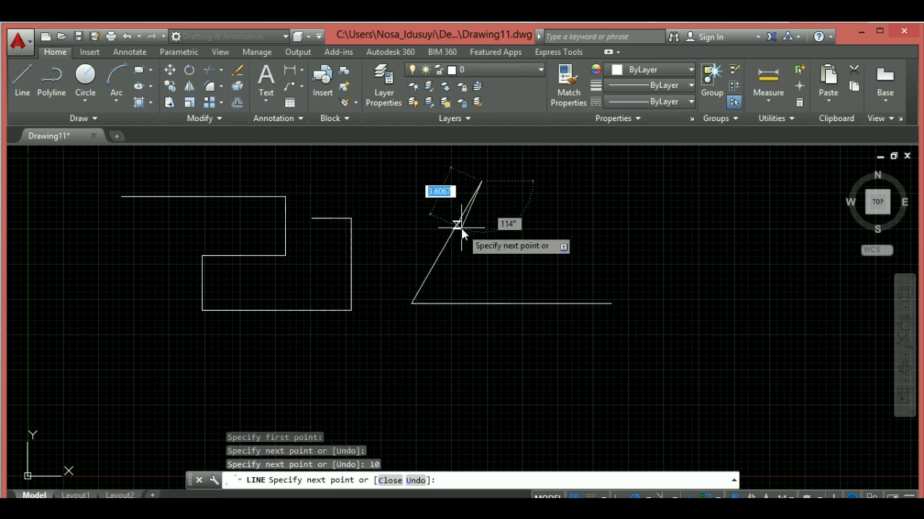
click(461, 228)
key(Return)
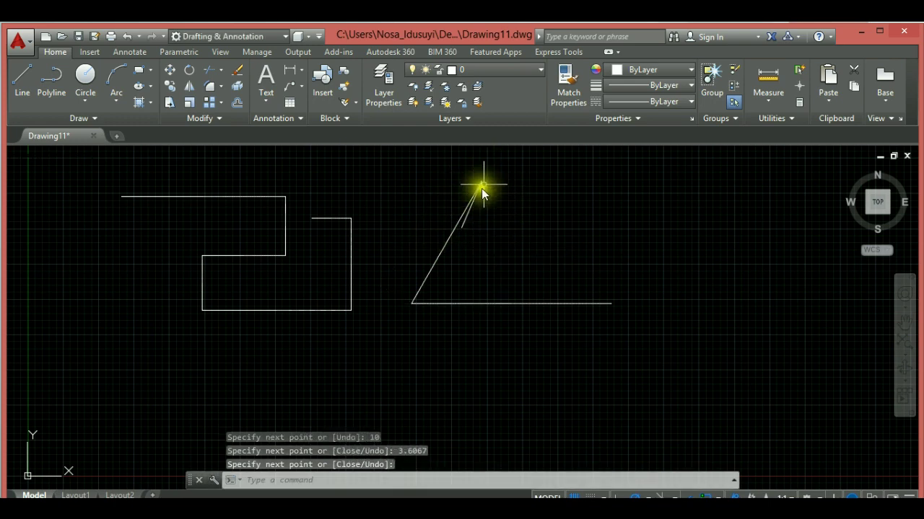
click(466, 223)
key(Delete)
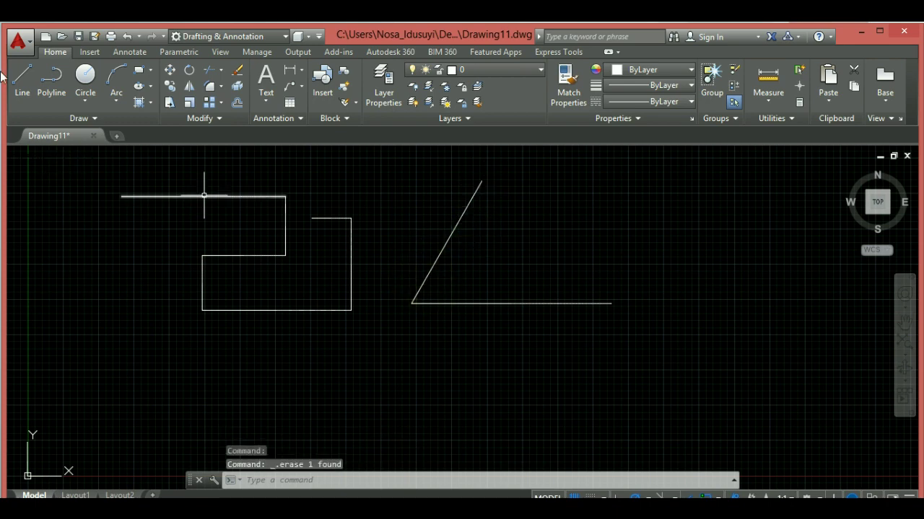
- Draw a line at 30° from the corner shared by the base and 60° lines
click(22, 76)
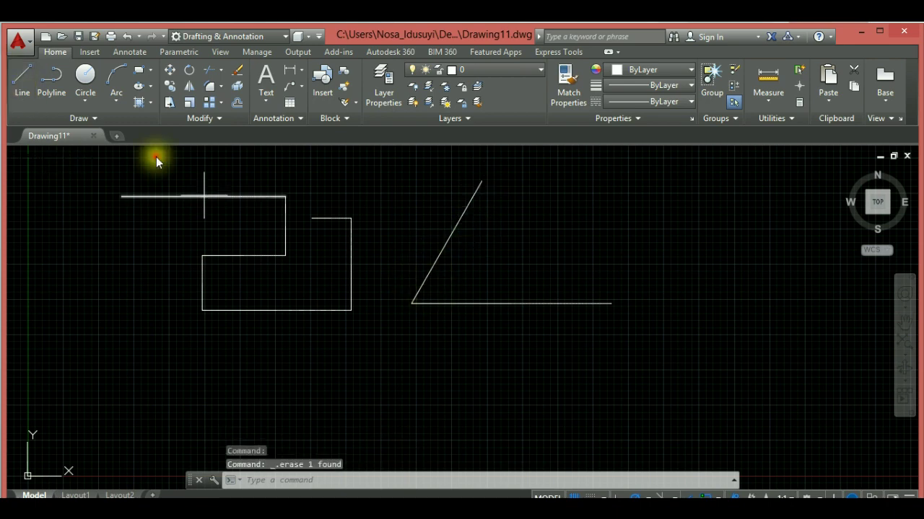
click(414, 306)
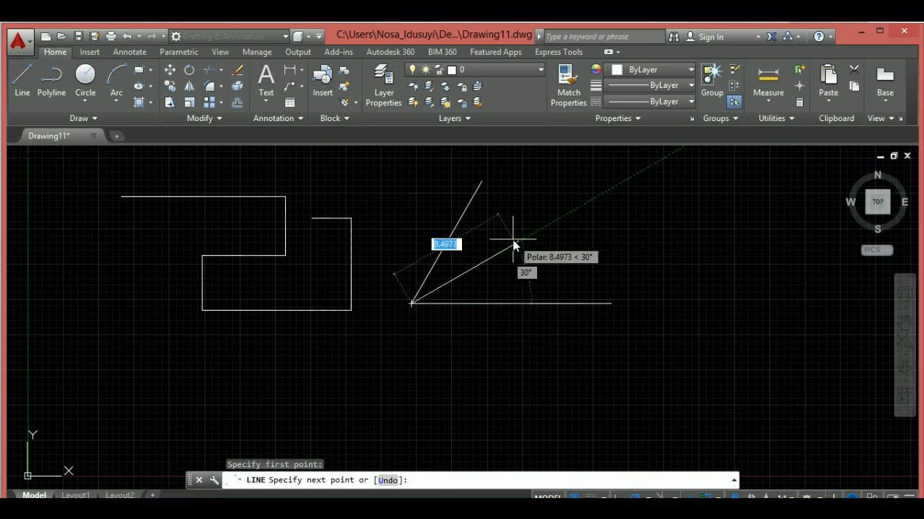
click(514, 246)
key(Return)
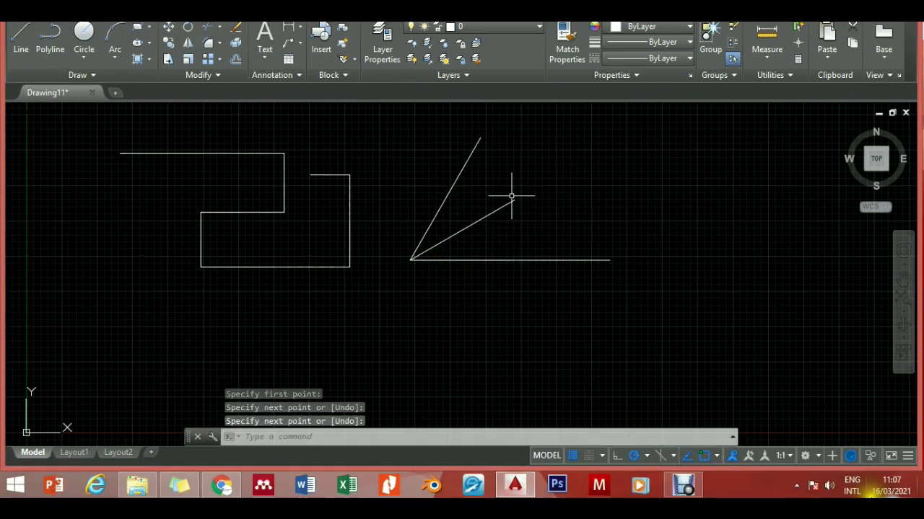
- Review the object snap types in the OSNAP list
click(716, 457)
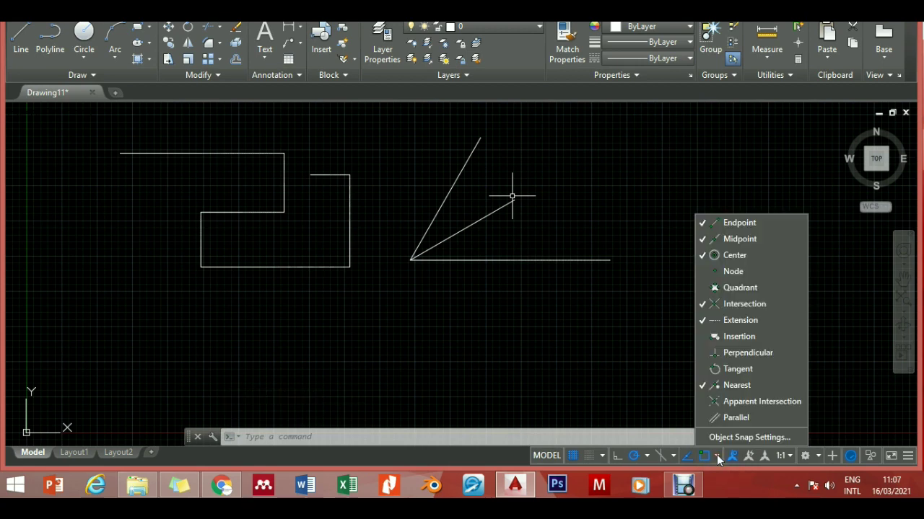
click(718, 459)
click(718, 459)
click(717, 459)
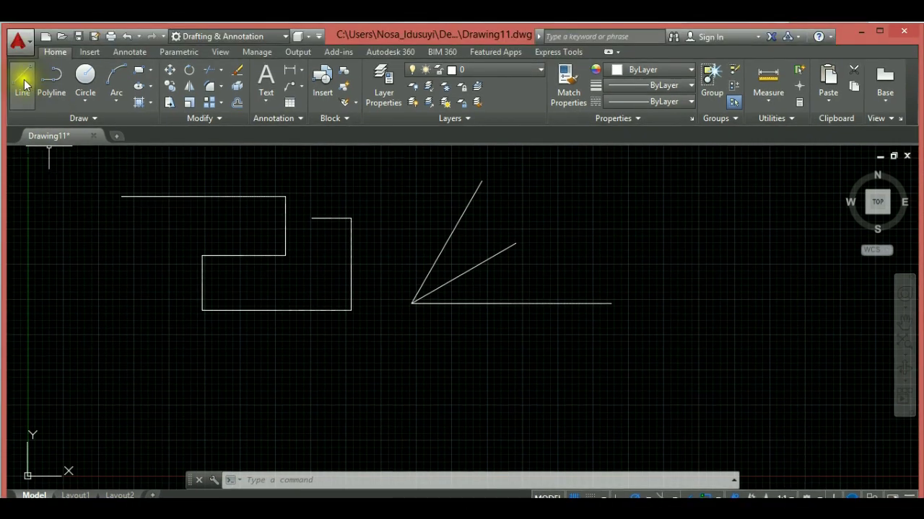
- Select all ten lines with Ctrl+A and delete them
click(24, 85)
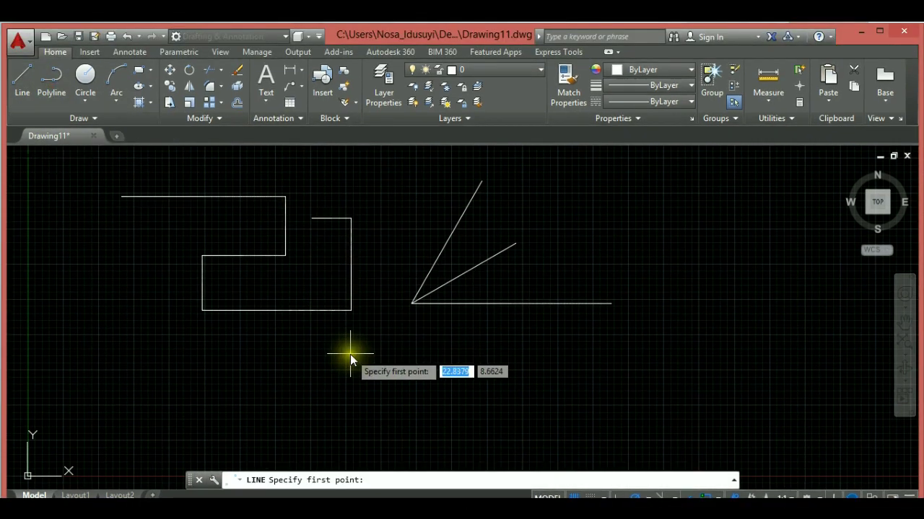
key(Escape)
key(ctrl+a)
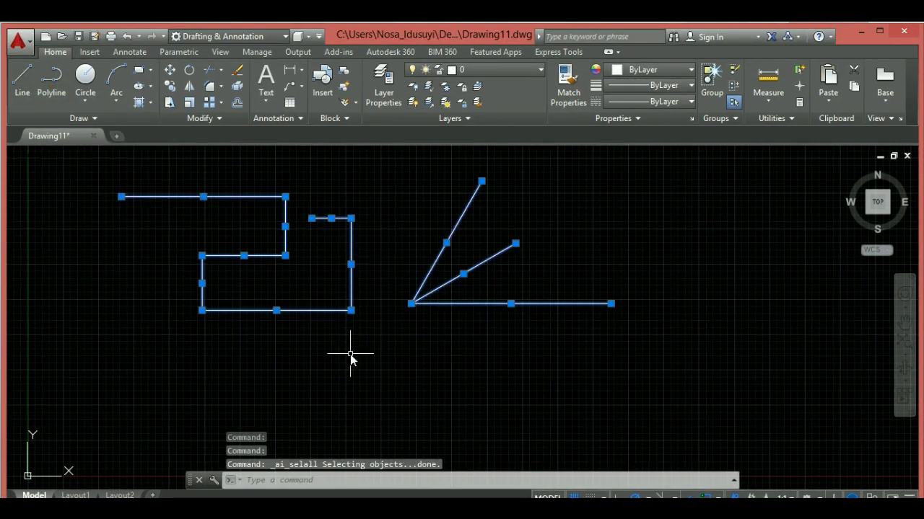
key(Delete)
- Draw one horizontal line, ending the command from the right-click menu
click(20, 88)
click(286, 229)
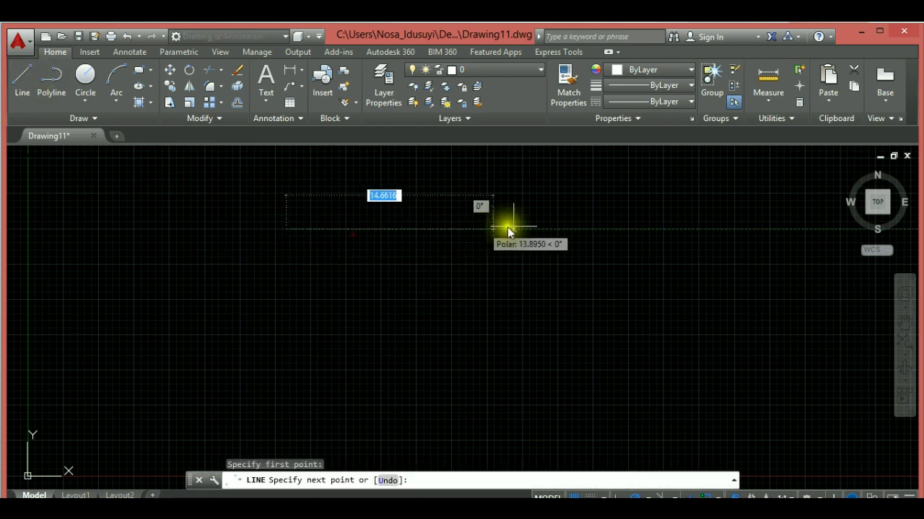
click(543, 229)
right_click(544, 232)
click(566, 233)
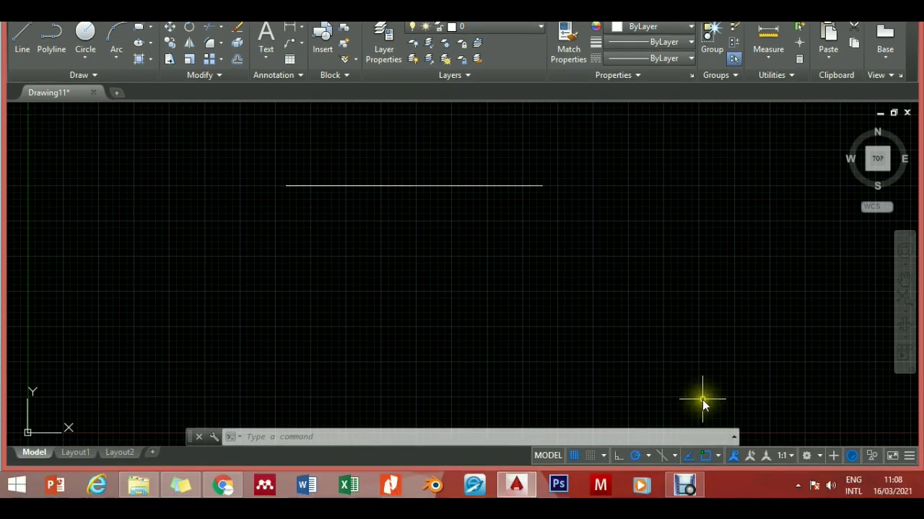
- Turn on object snap tracking and make sure object snapping stays on
click(684, 457)
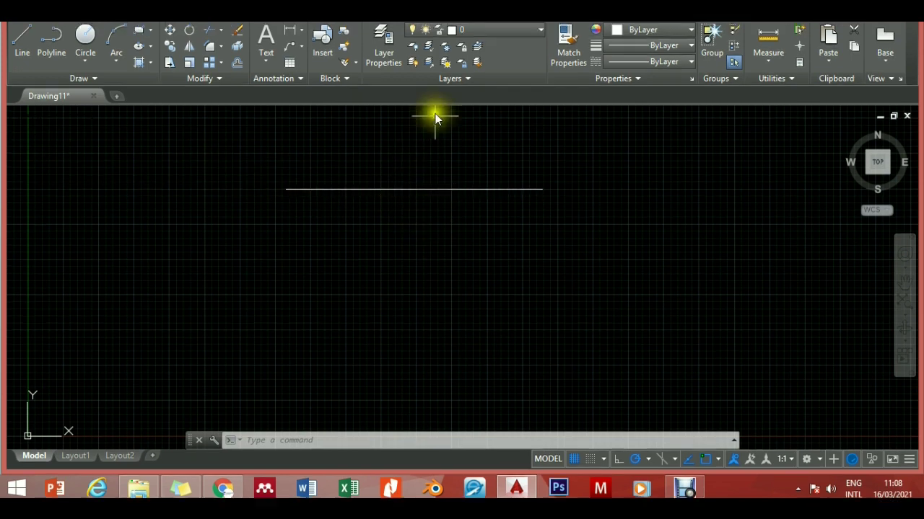
click(717, 456)
click(706, 457)
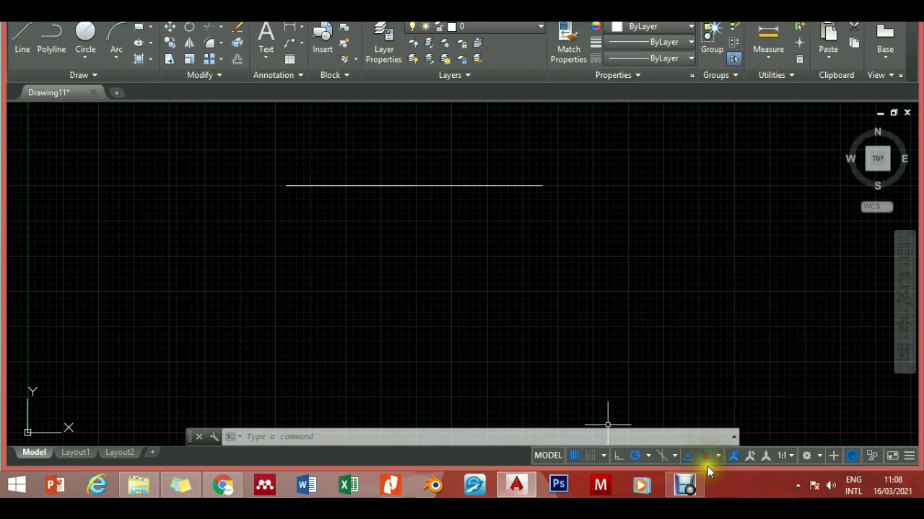
click(709, 462)
click(708, 458)
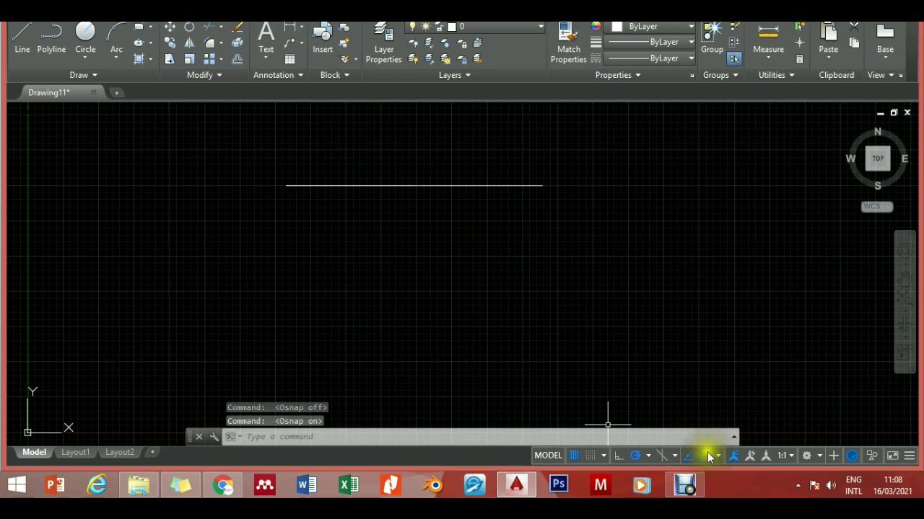
click(704, 465)
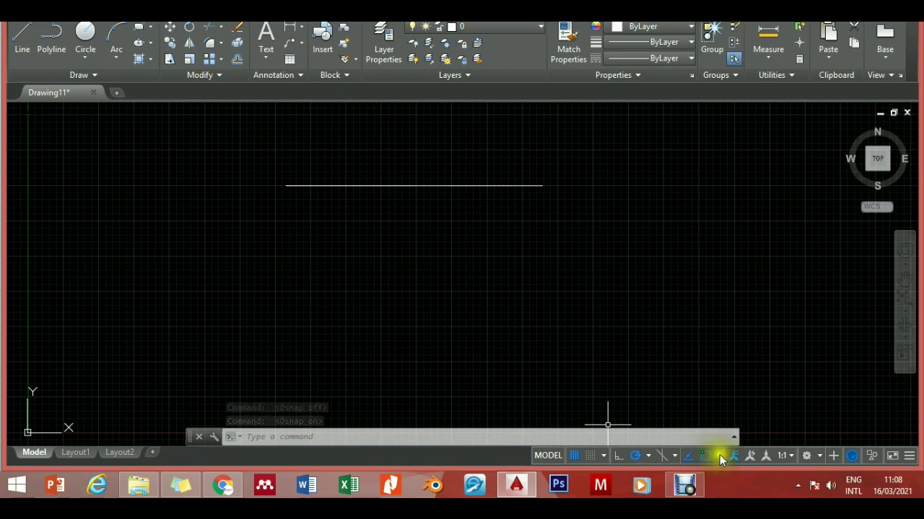
- Enable Endpoint, Midpoint, Center, Intersection, Extension and Nearest snap modes
click(718, 457)
click(660, 403)
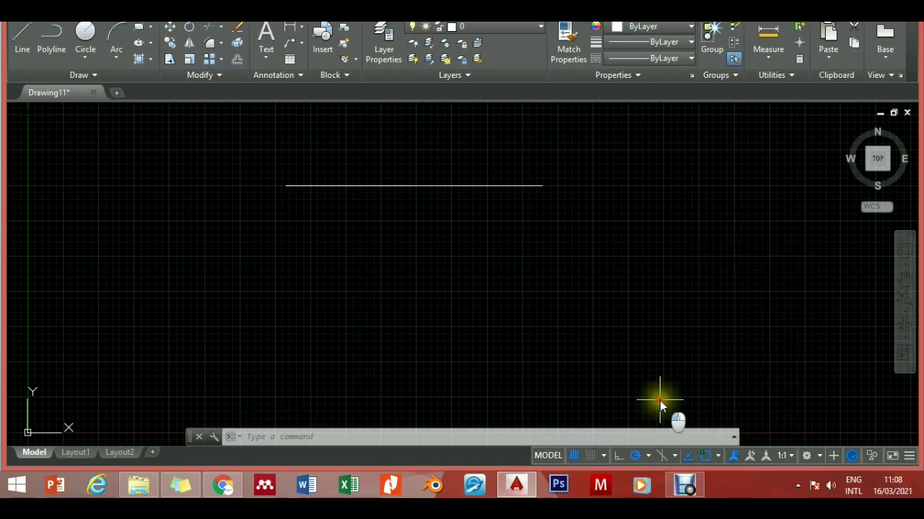
click(722, 457)
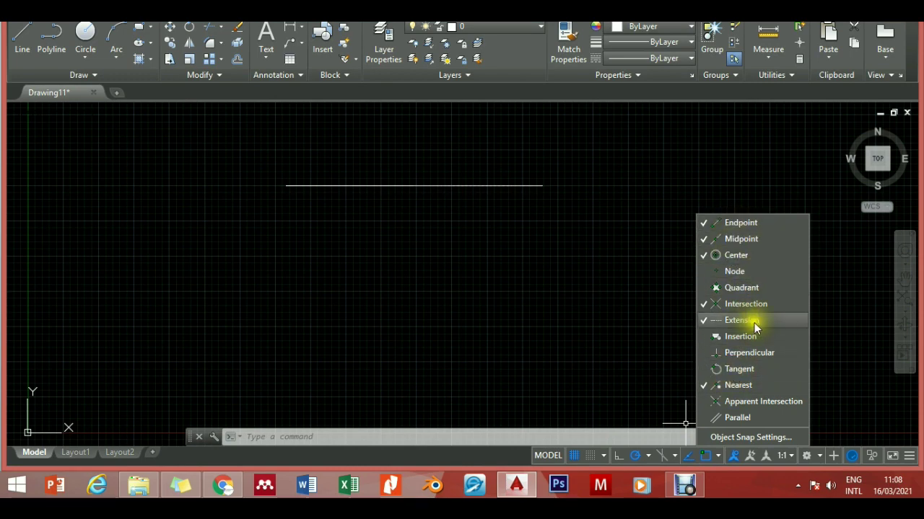
click(672, 262)
click(623, 238)
click(564, 280)
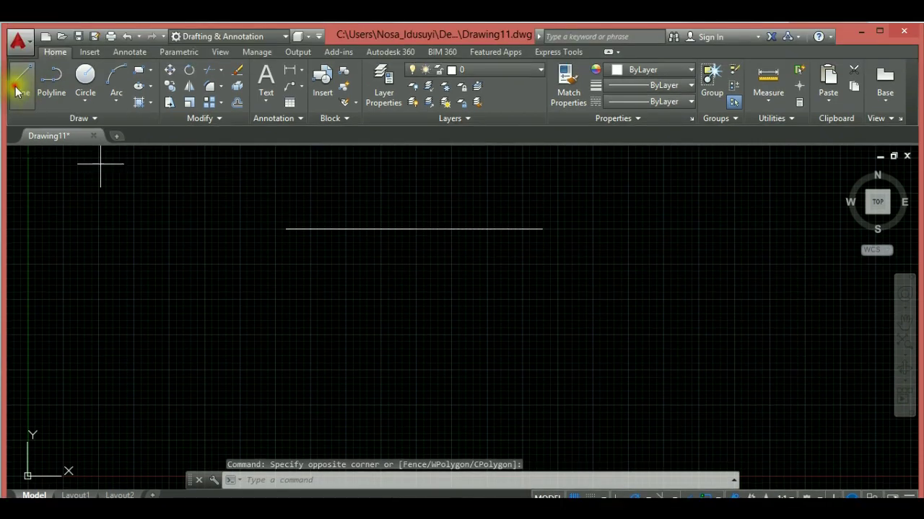
- Draw a vertical line down from the horizontal line's midpoint
click(21, 36)
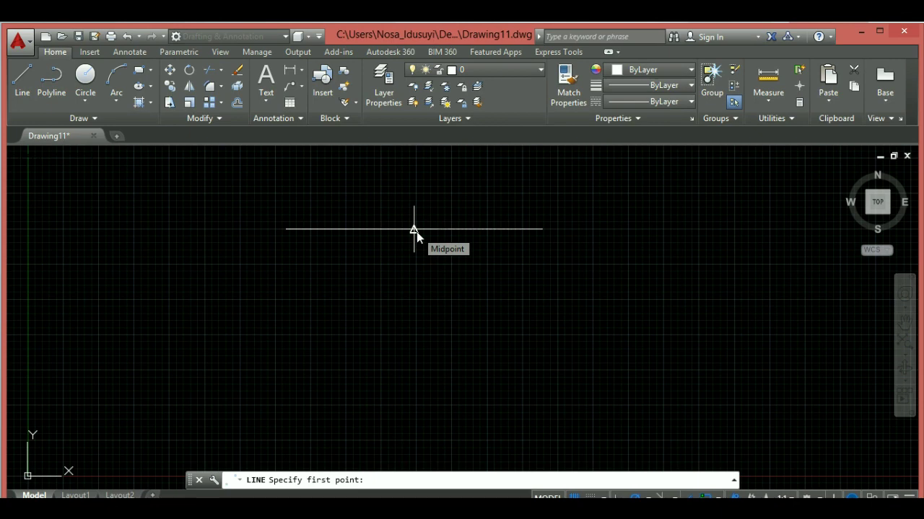
click(414, 230)
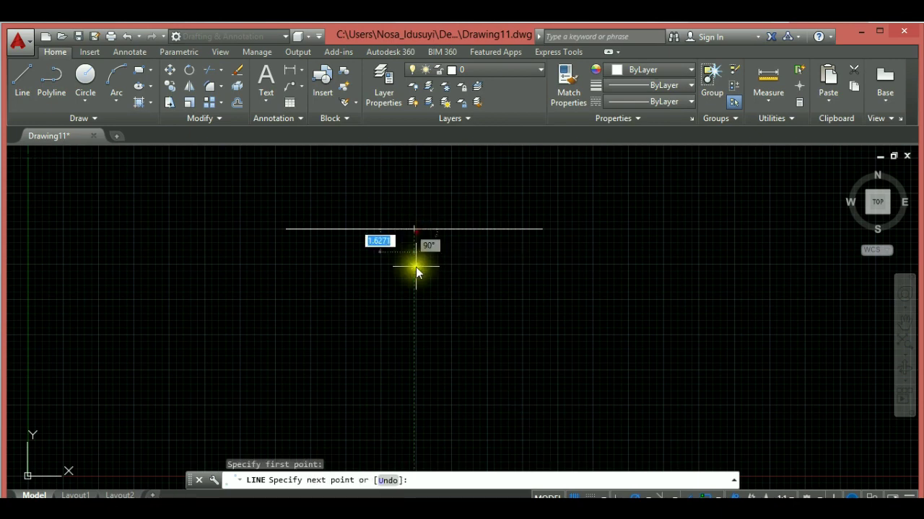
click(413, 326)
right_click(412, 325)
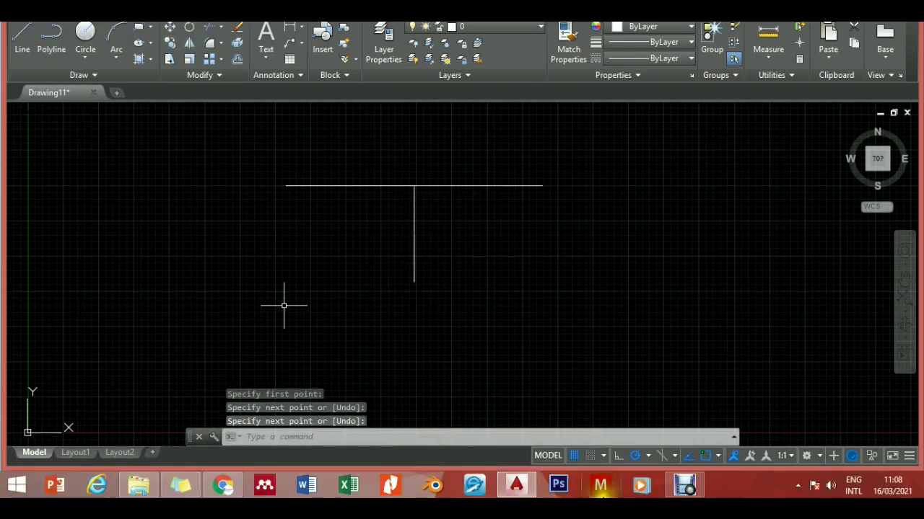
- With Ortho on, draw vertical lines down from the left and right endpoints
click(617, 460)
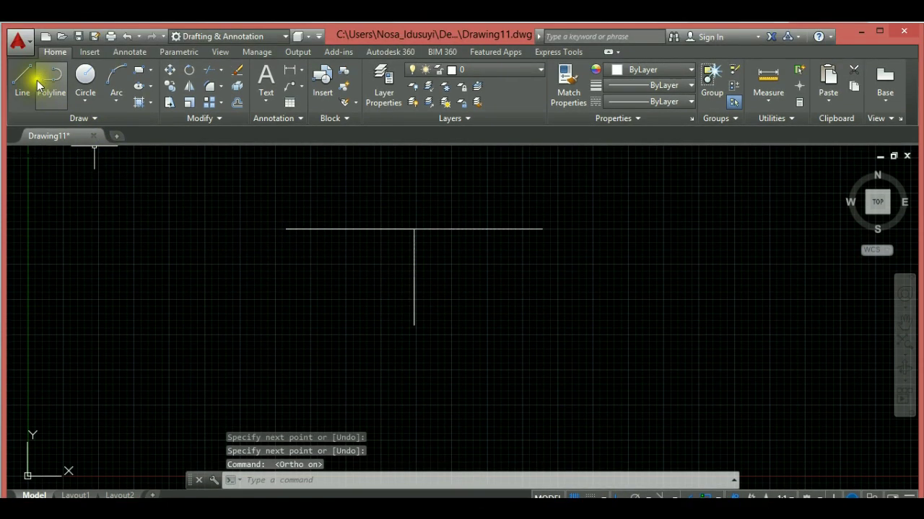
click(22, 36)
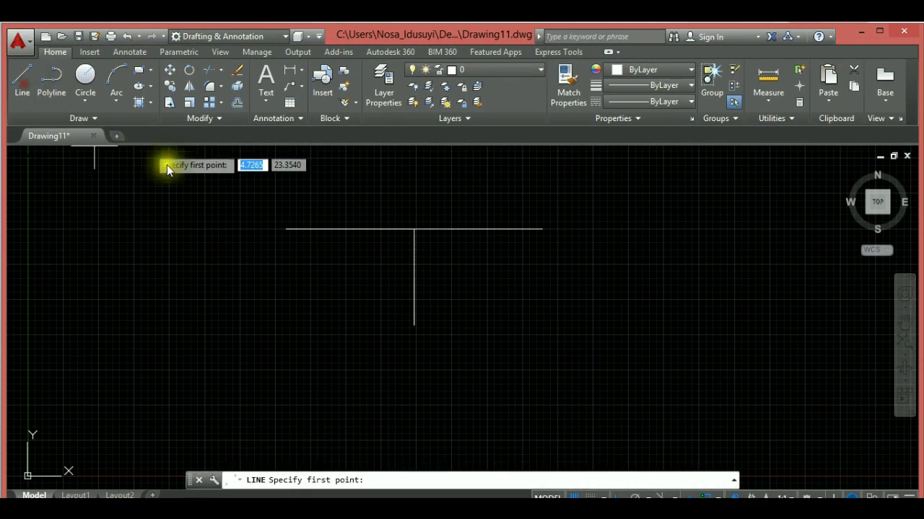
click(287, 230)
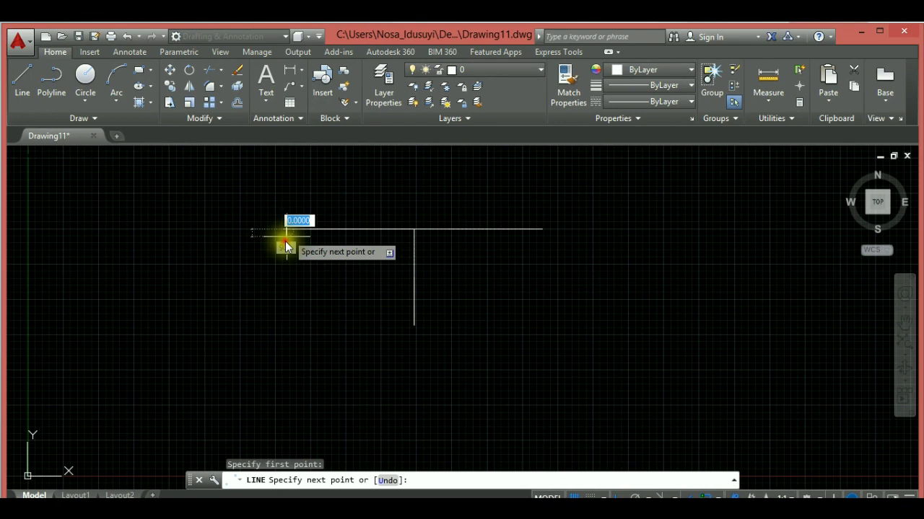
click(287, 331)
key(Return)
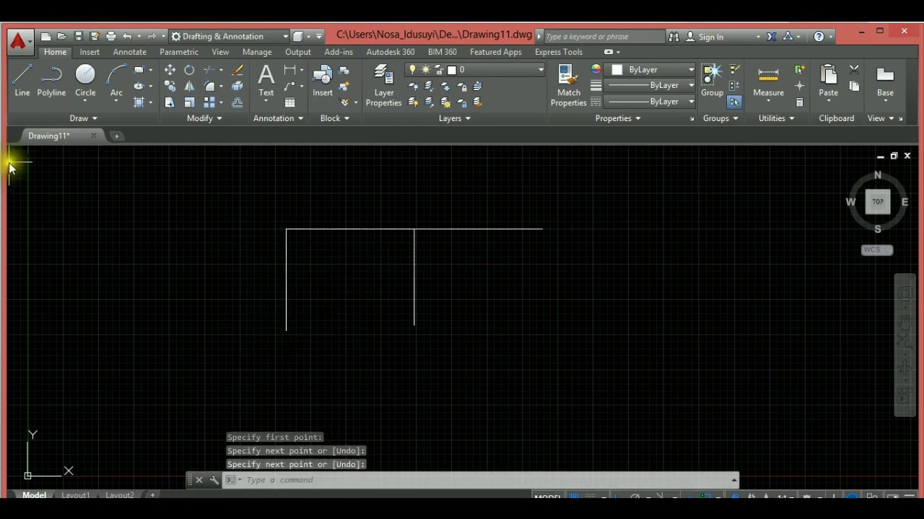
click(23, 105)
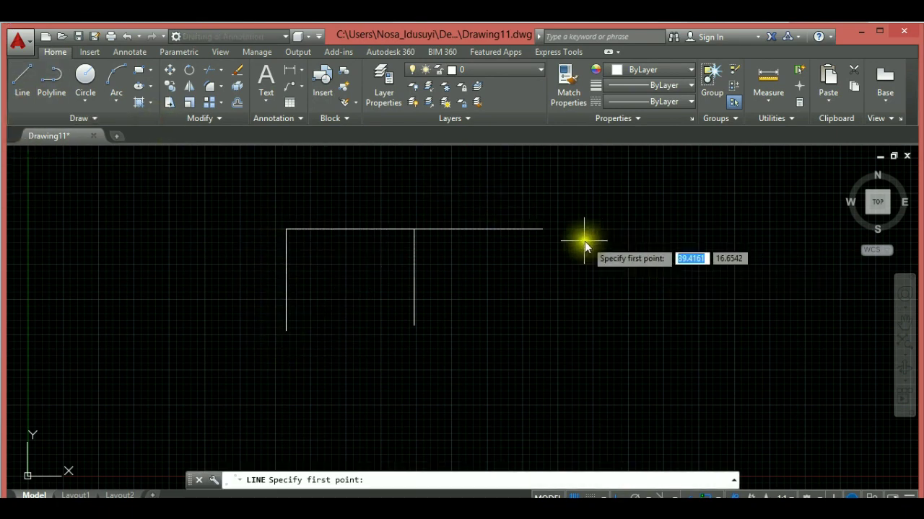
click(542, 229)
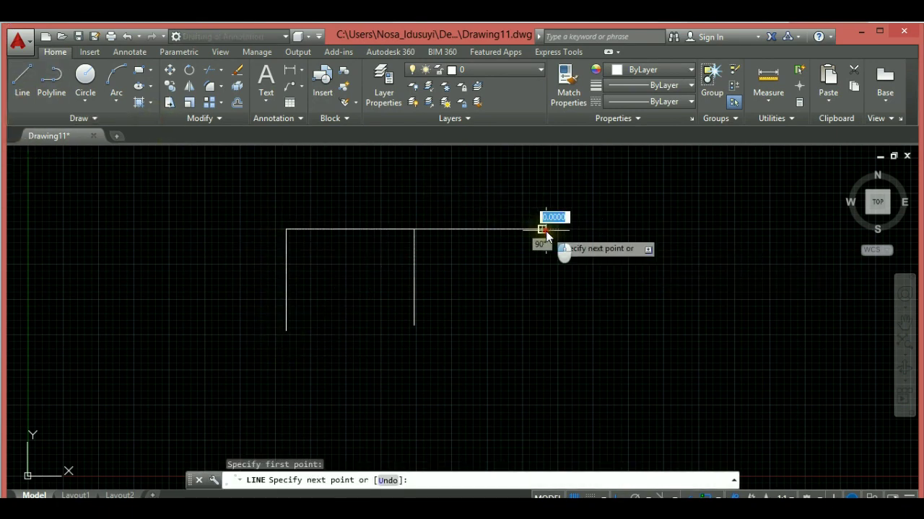
click(542, 338)
key(Return)
right_click(382, 203)
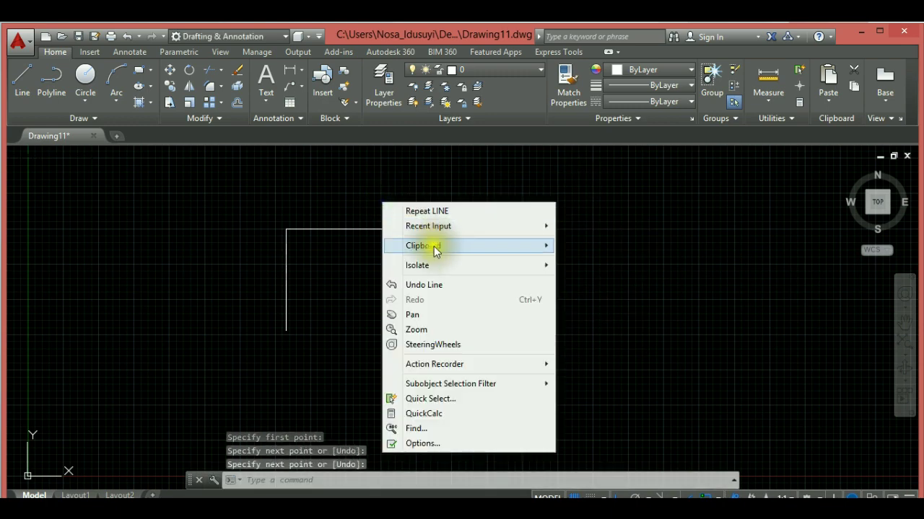
click(429, 318)
drag(536, 258, 375, 278)
mouse_move(324, 303)
mouse_down()
mouse_move(270, 268)
mouse_move(327, 276)
mouse_up()
right_click(329, 277)
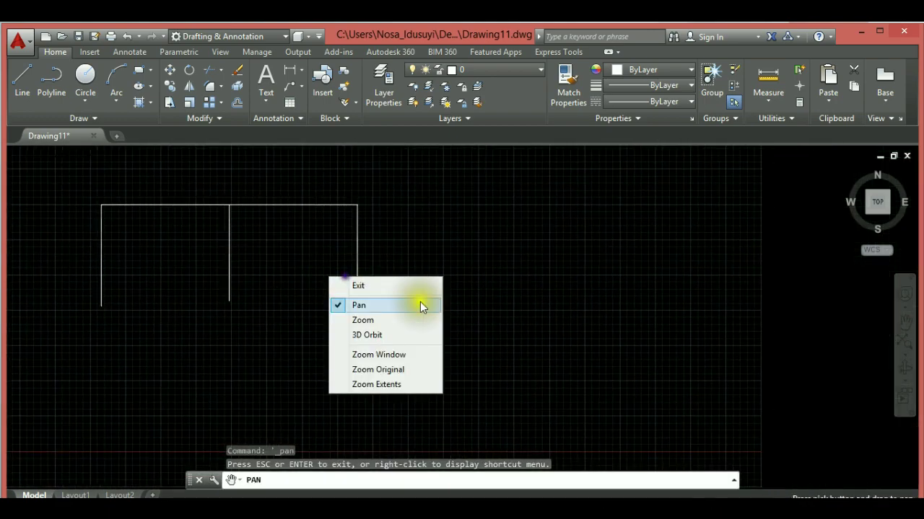
click(385, 319)
mouse_move(371, 252)
mouse_down()
mouse_move(346, 371)
mouse_move(360, 334)
mouse_move(389, 303)
mouse_move(410, 246)
mouse_up()
right_click(409, 246)
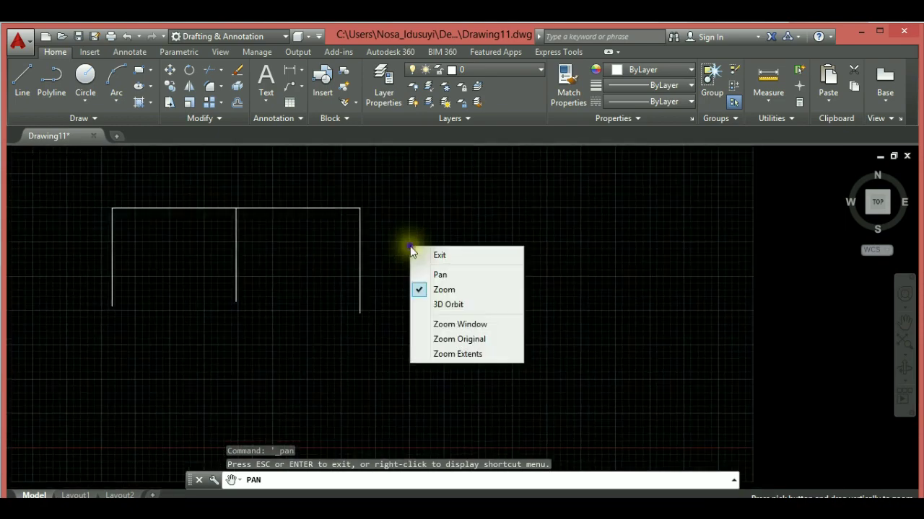
click(469, 272)
mouse_move(470, 267)
mouse_down()
mouse_move(346, 267)
mouse_move(318, 254)
mouse_up()
right_click(318, 254)
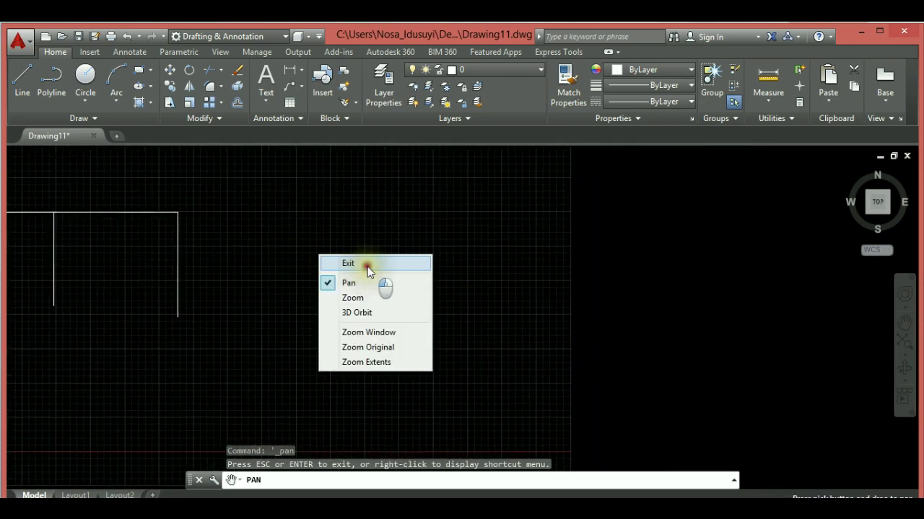
click(366, 264)
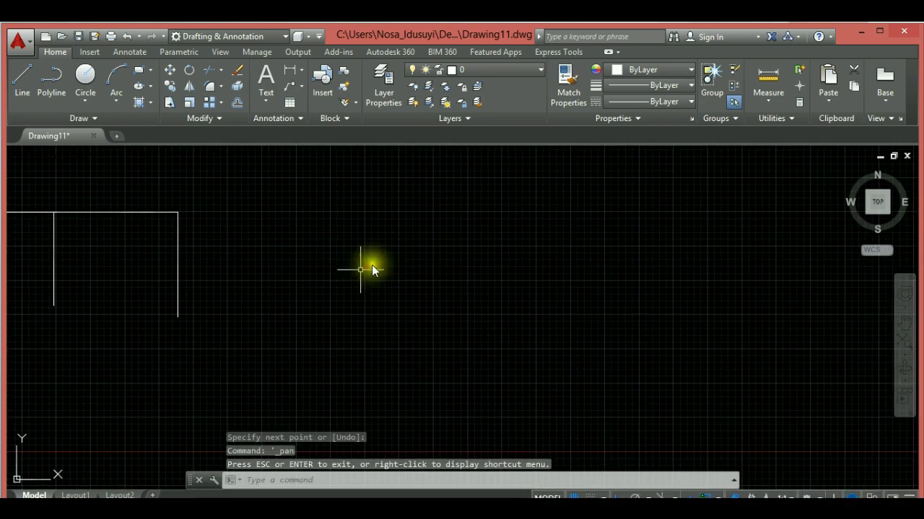
- Draw a circle to the right of the line frame
click(87, 77)
click(337, 243)
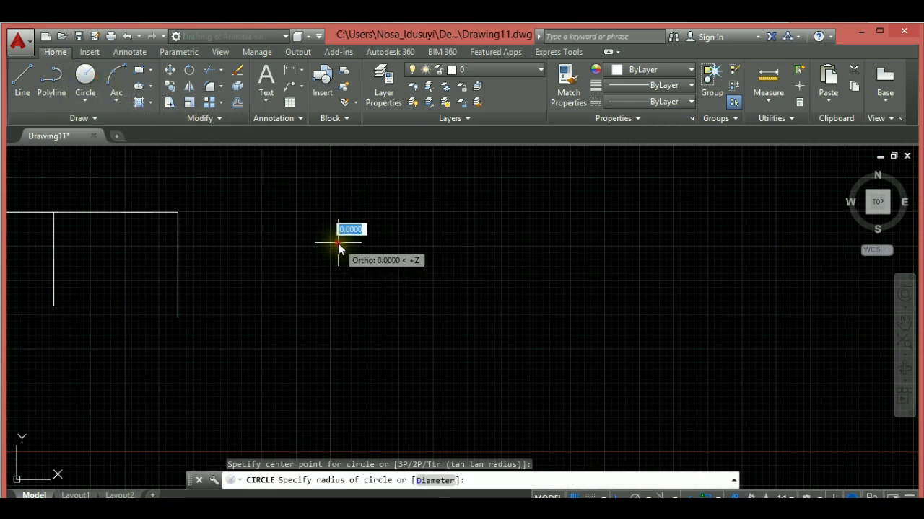
click(385, 275)
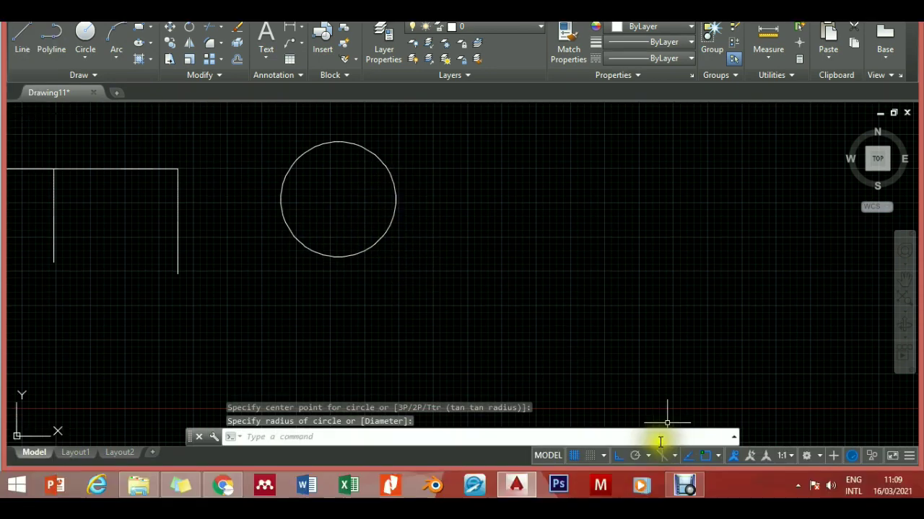
- Draw a smaller circle snapped to the same centre as the first one
click(718, 500)
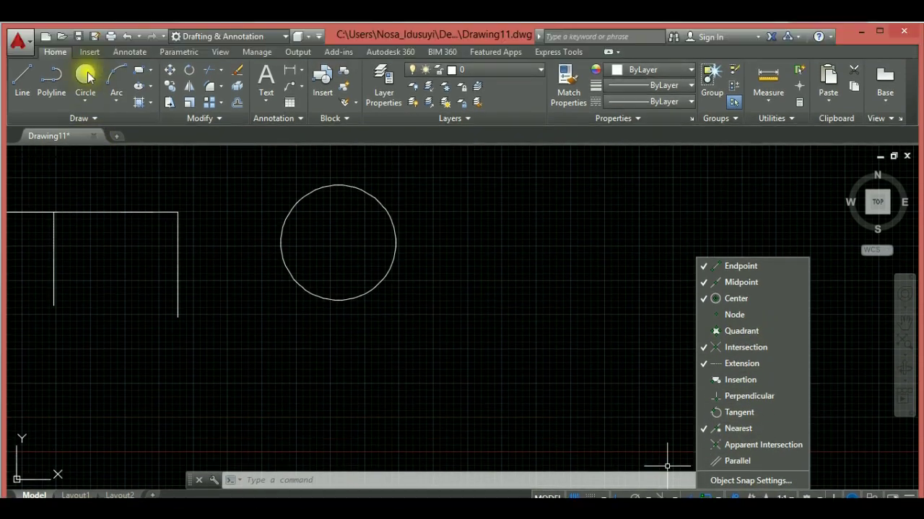
click(85, 76)
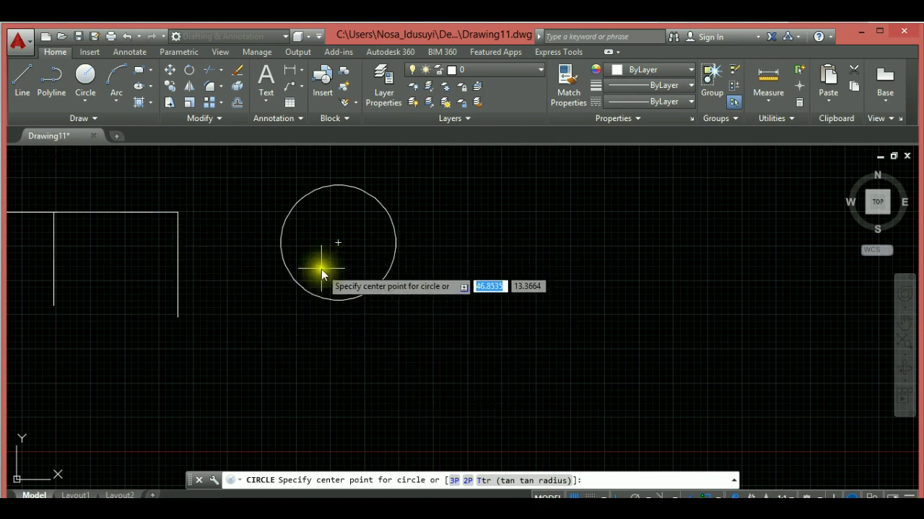
click(338, 246)
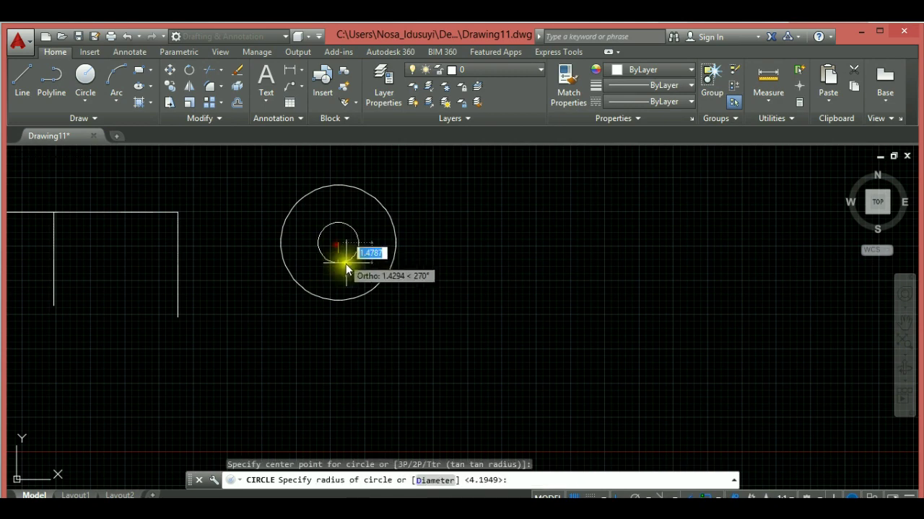
click(366, 248)
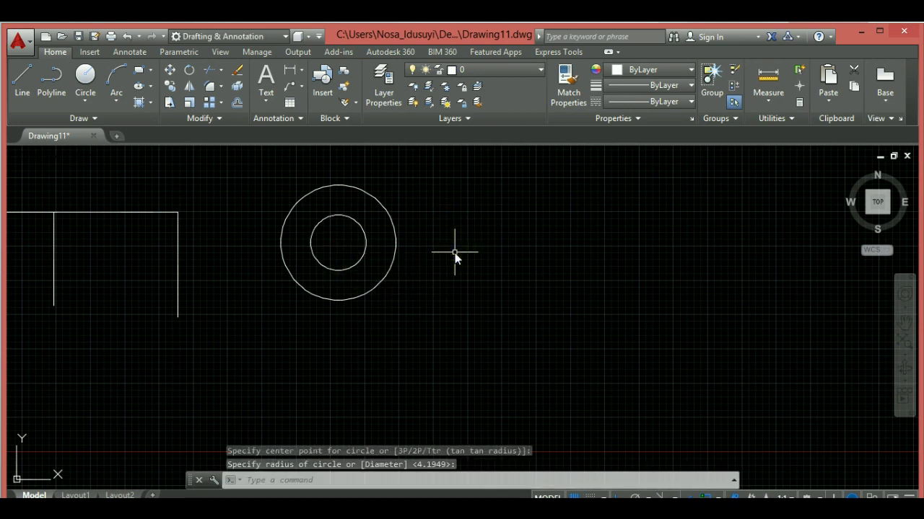
click(331, 224)
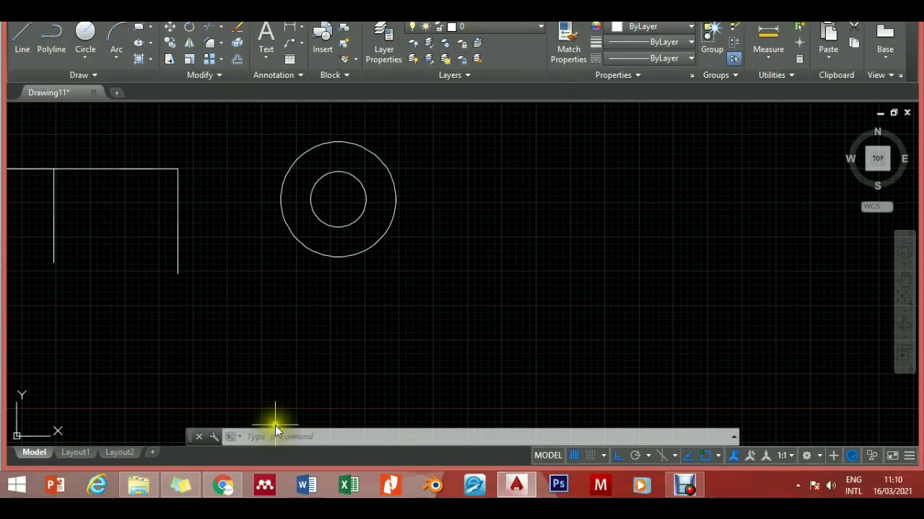
click(275, 480)
click(309, 394)
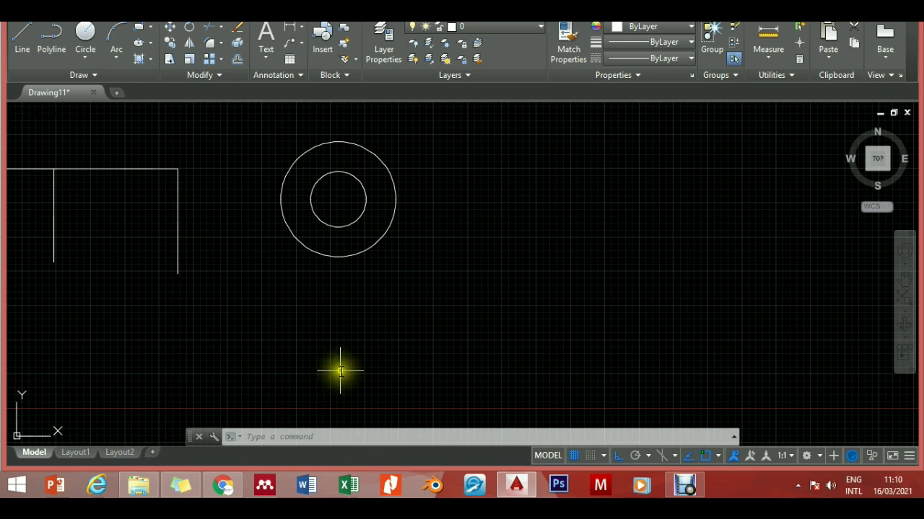
click(270, 437)
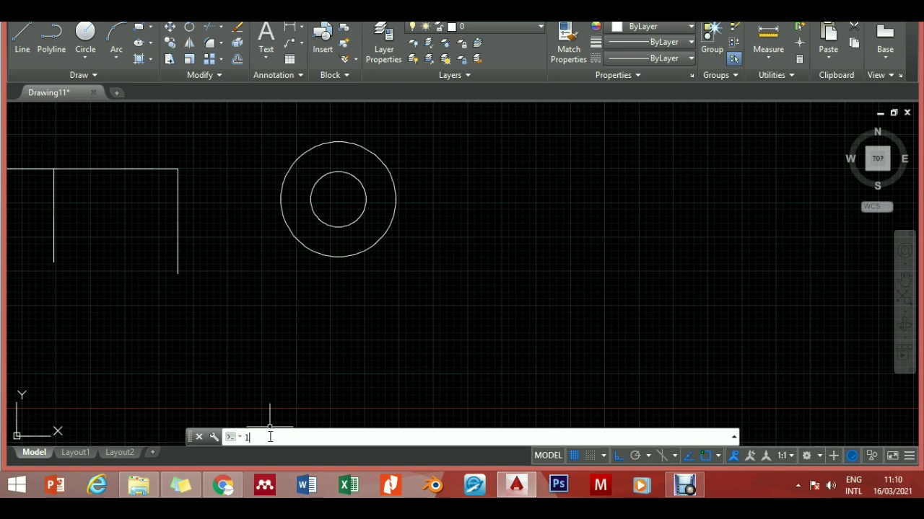
- Draw a closed four-sided outline with a slanted left edge right of the concentric circles using LINE
text(l)
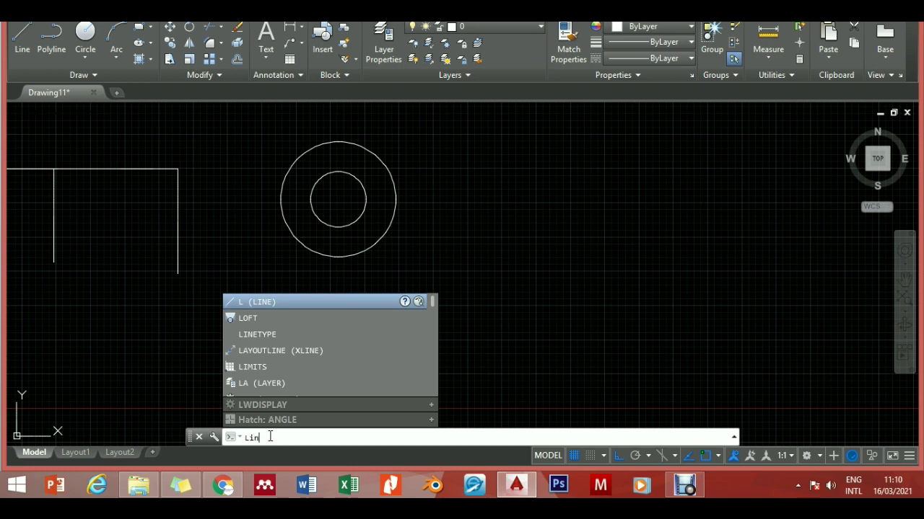
text(e)
key(Return)
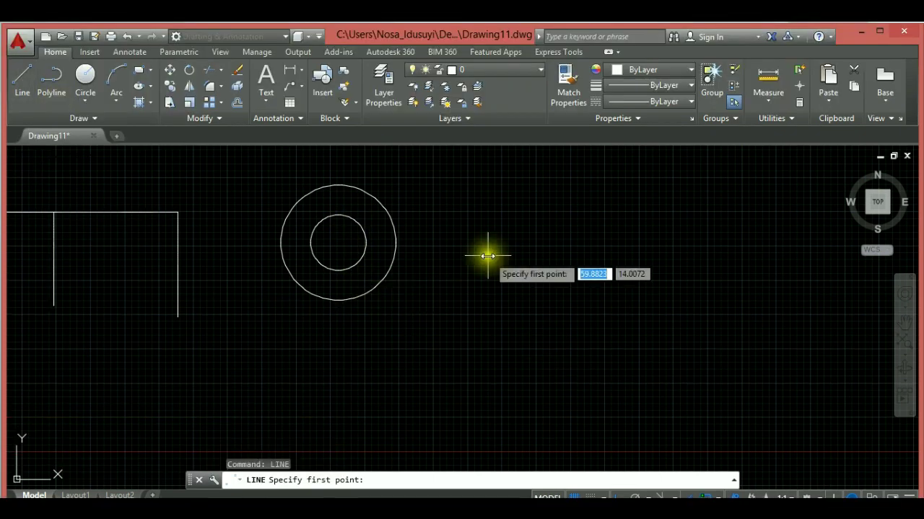
click(463, 200)
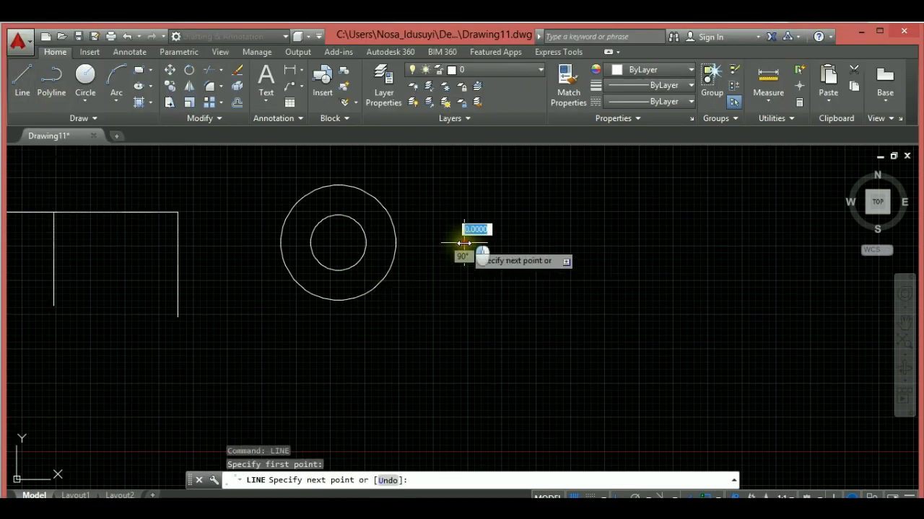
click(675, 244)
click(675, 307)
click(531, 326)
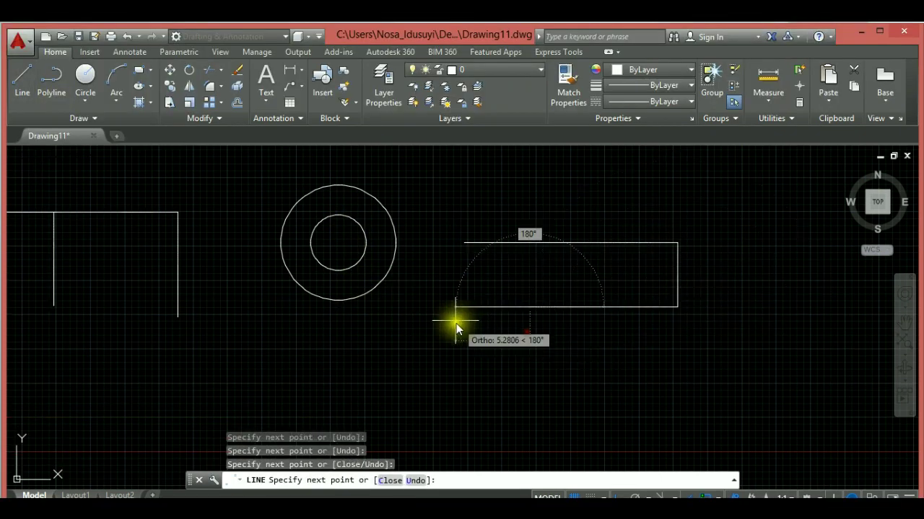
click(462, 243)
key(Return)
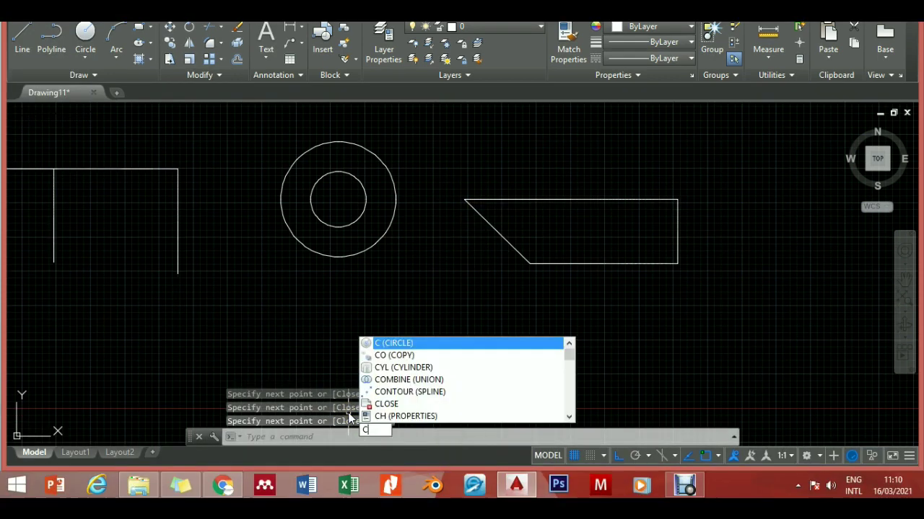
- Draw a standalone circle centred directly below the concentric pair, left of the slanted outline
text(circle)
key(Return)
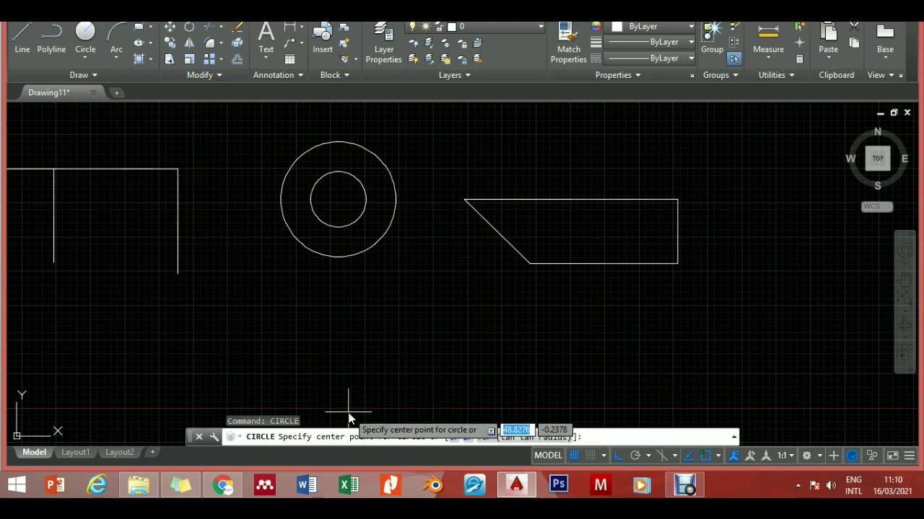
click(325, 326)
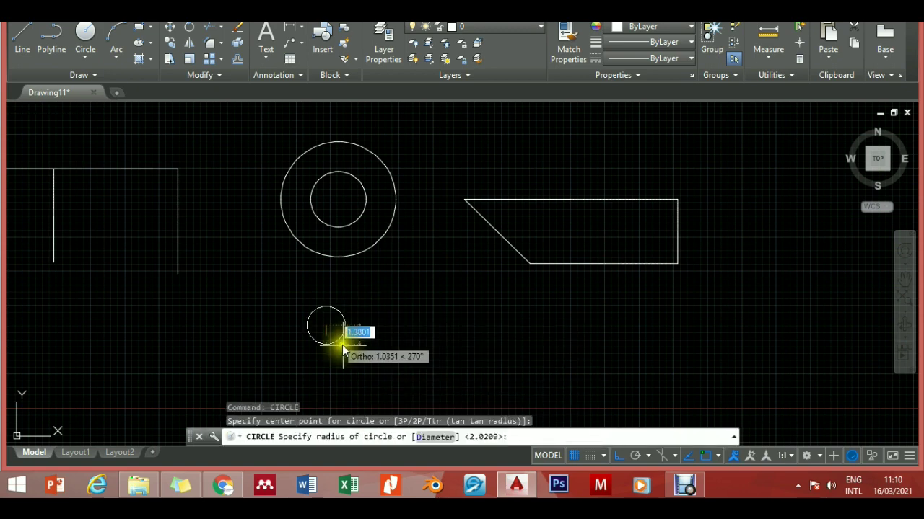
click(371, 354)
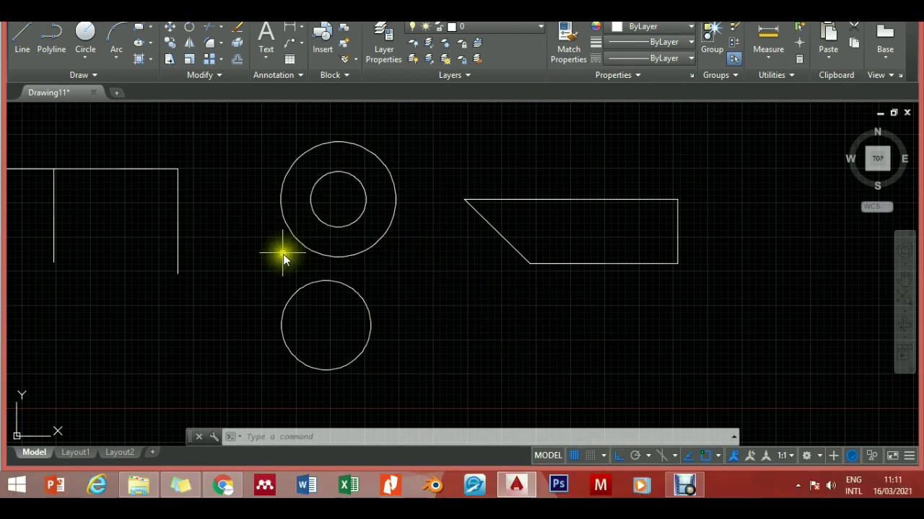
- Pan the view so the drawing shifts right, leaving the line frame at the right
right_click(283, 258)
click(317, 114)
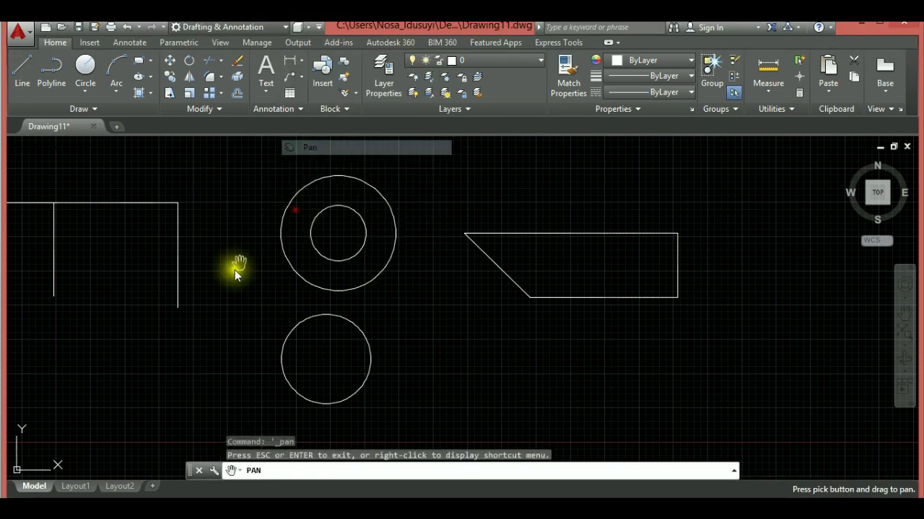
drag(177, 295, 600, 264)
drag(215, 262, 456, 287)
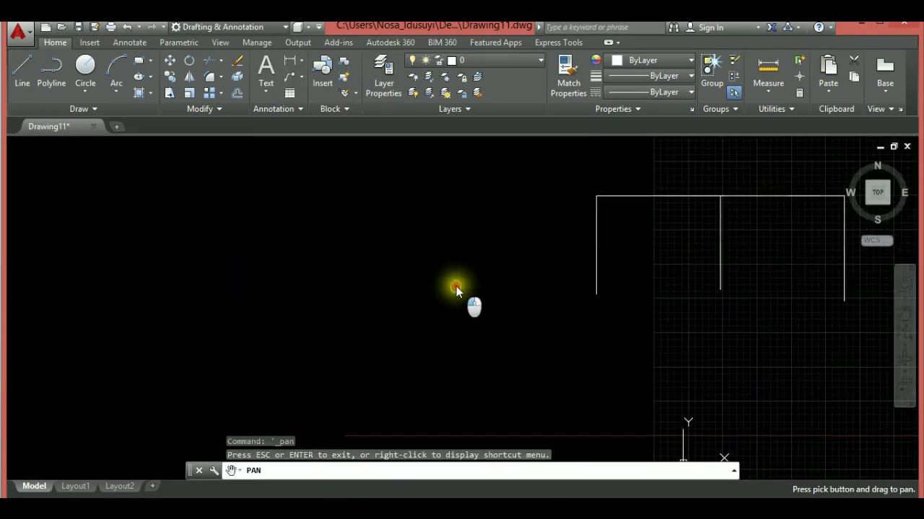
drag(344, 242, 361, 270)
right_click(374, 241)
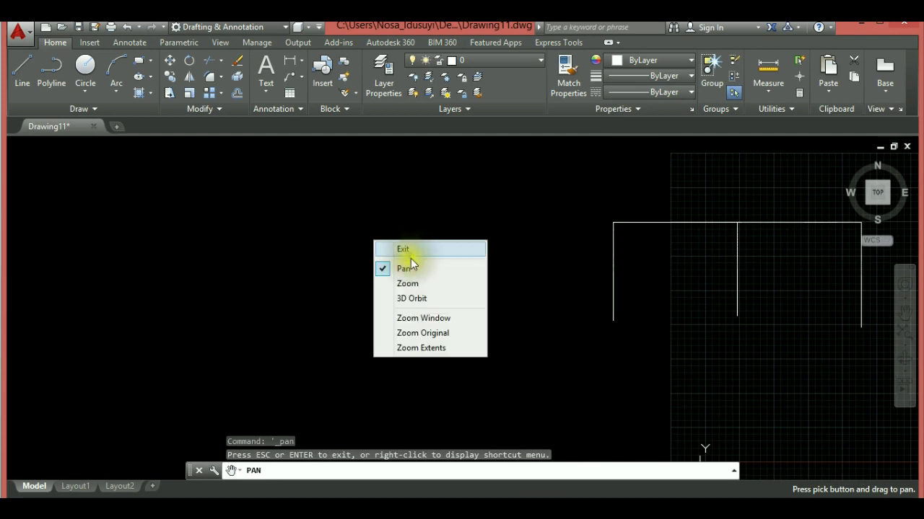
click(411, 249)
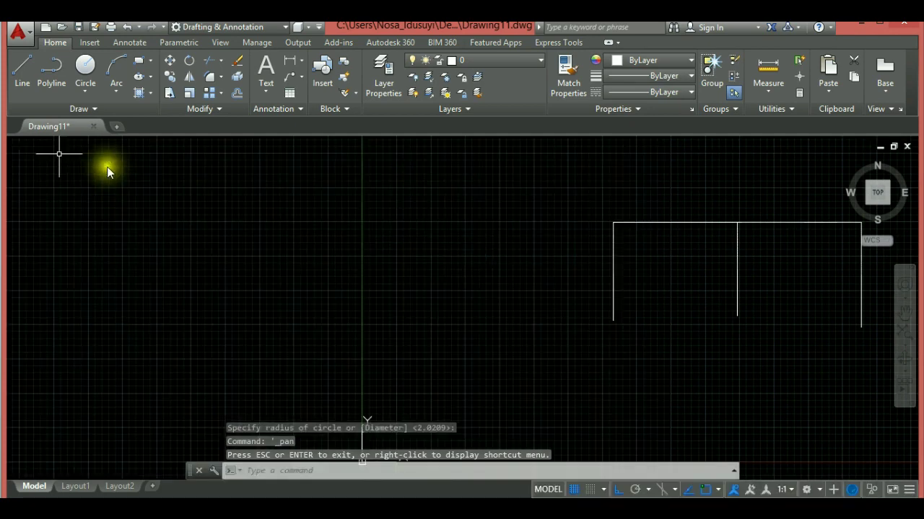
click(22, 46)
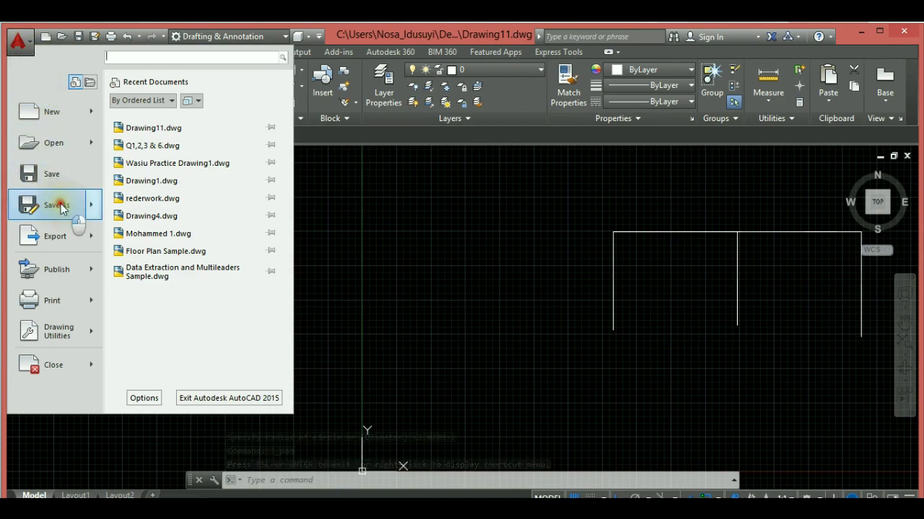
click(57, 204)
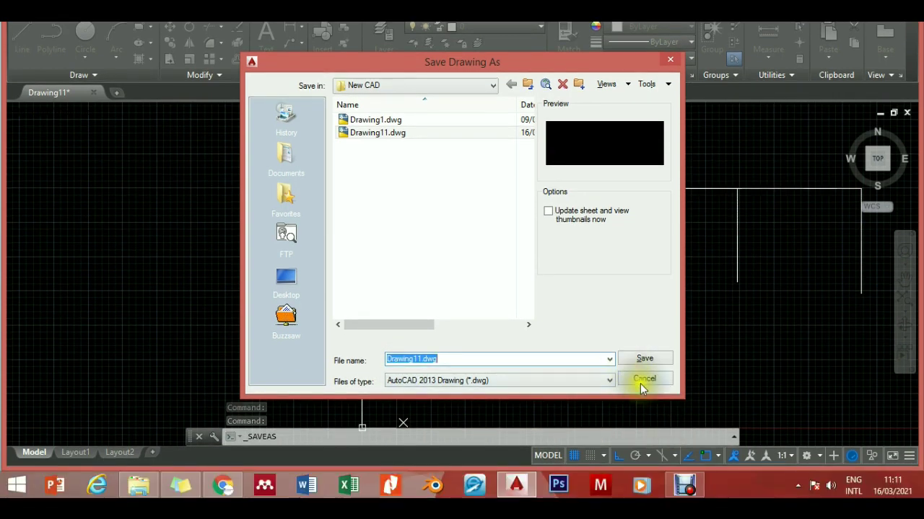
click(642, 412)
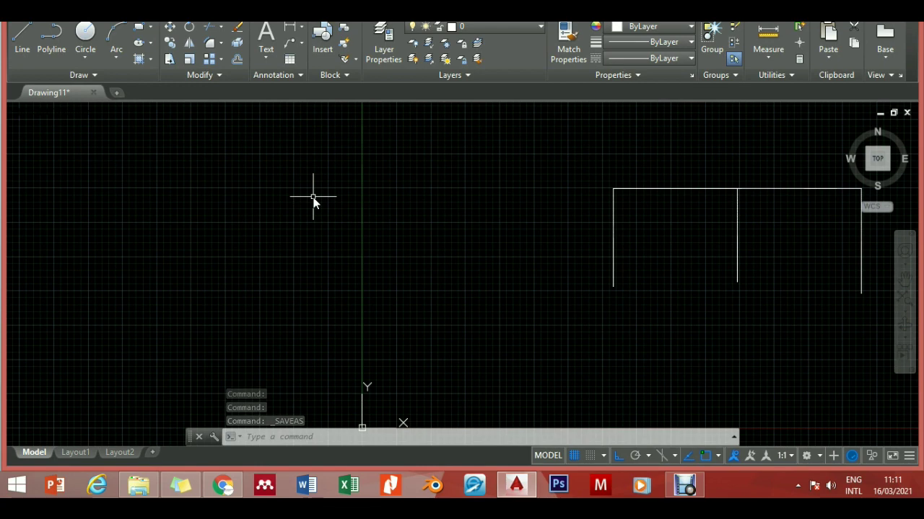
- Bring up the Options dialog and look through its tabs, settling on Open and Save
click(316, 439)
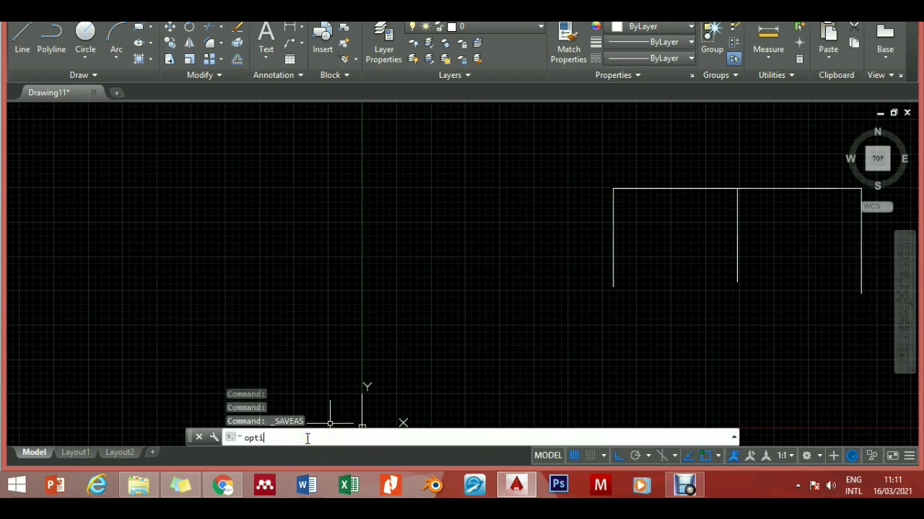
key(Return)
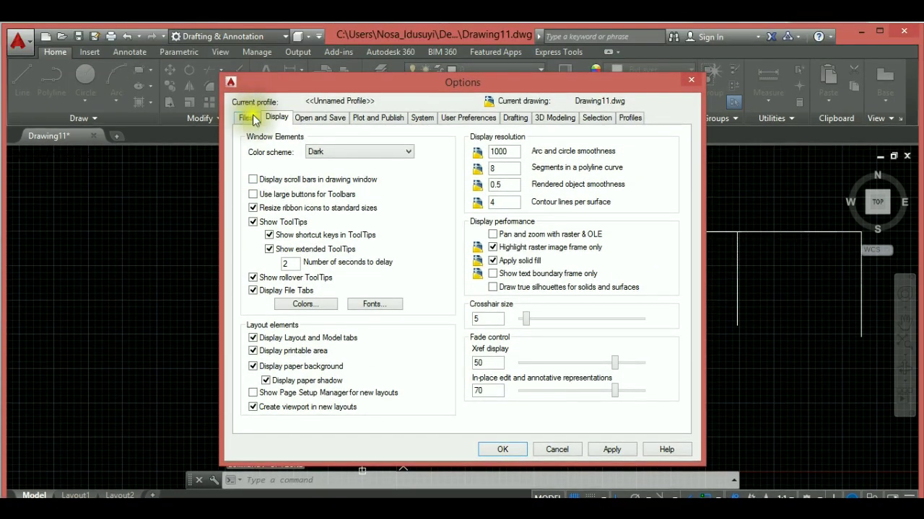
click(244, 119)
click(293, 120)
click(277, 119)
click(320, 119)
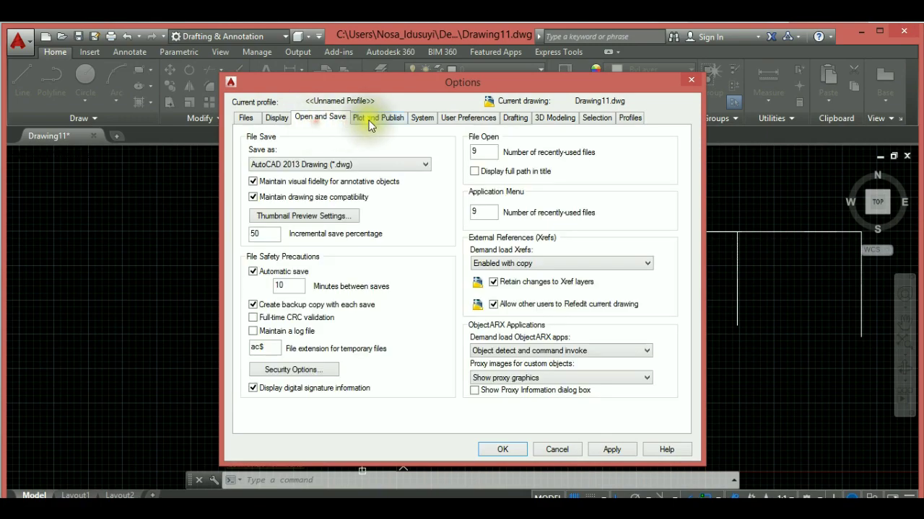
click(372, 119)
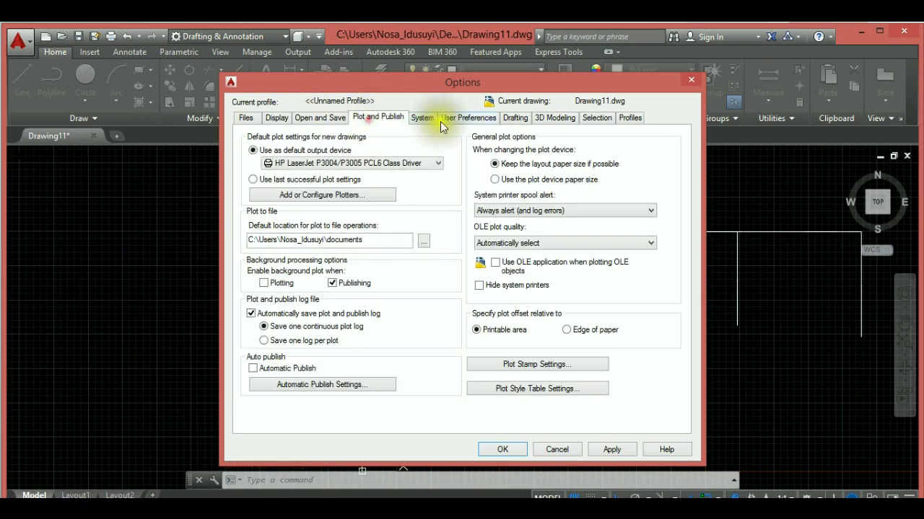
click(248, 121)
click(276, 119)
click(311, 124)
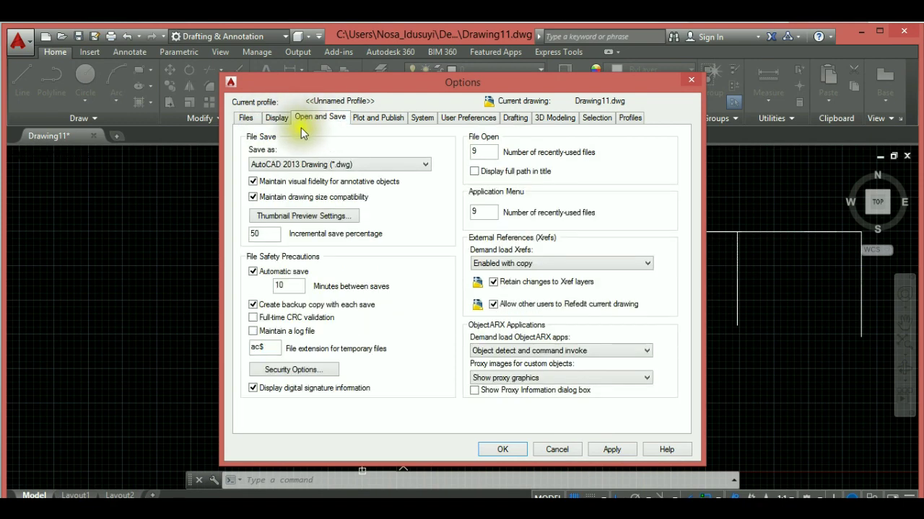
- Keep AutoCAD 2013 Drawing as the save format and enable a backup copy with each save
click(280, 164)
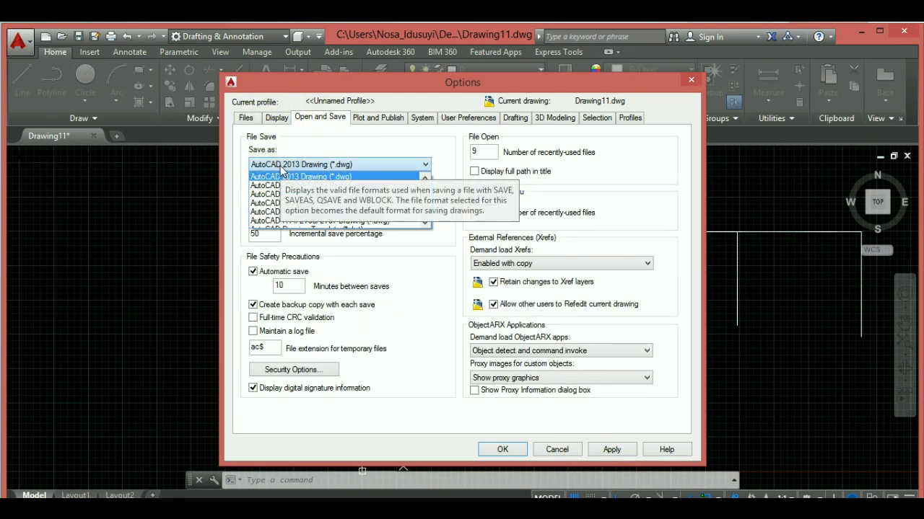
click(324, 178)
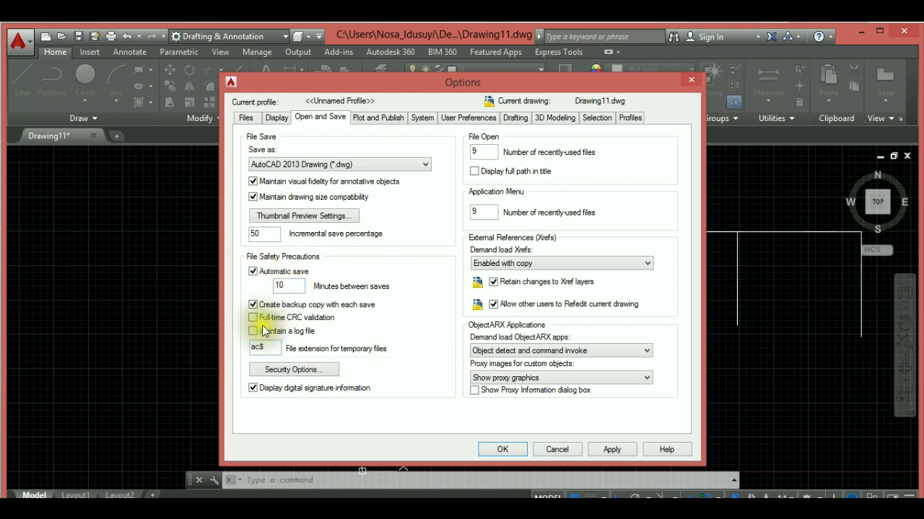
click(253, 305)
click(252, 305)
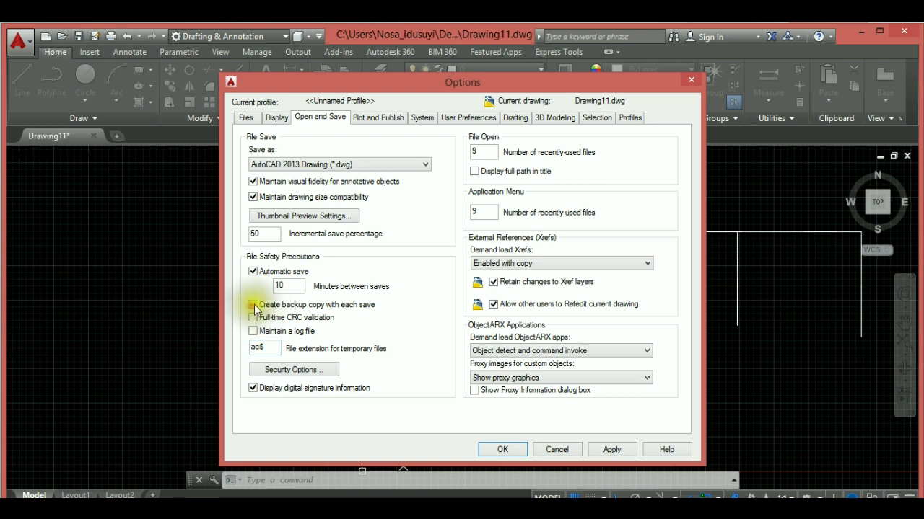
click(273, 118)
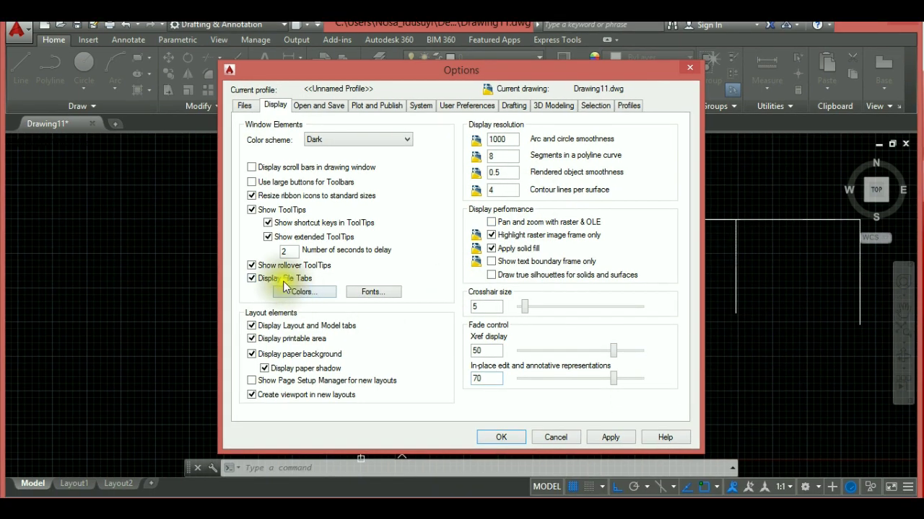
- Change the model space background colour in Drawing Window Colors, then close Options
click(301, 292)
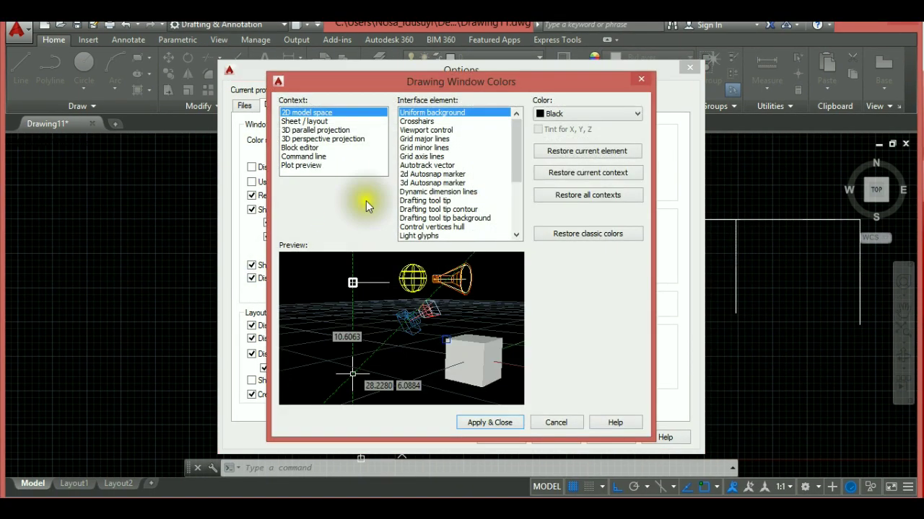
click(563, 114)
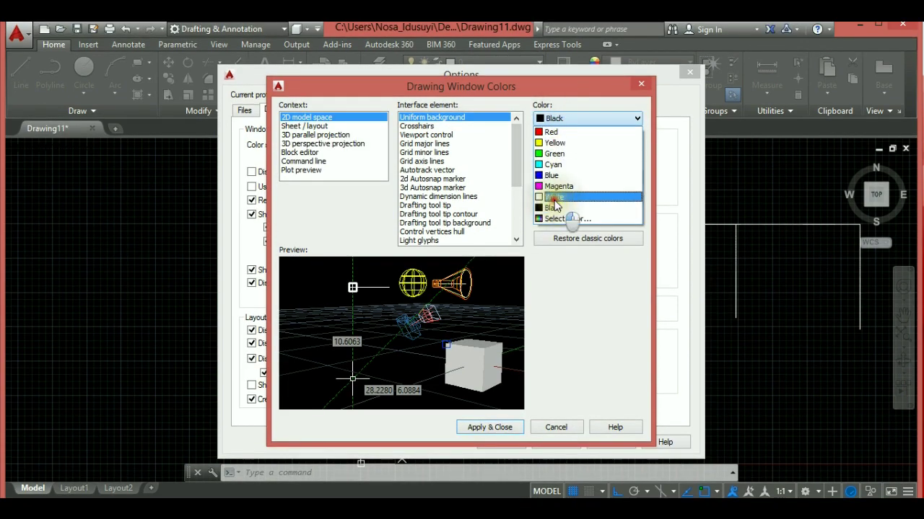
click(606, 197)
click(489, 398)
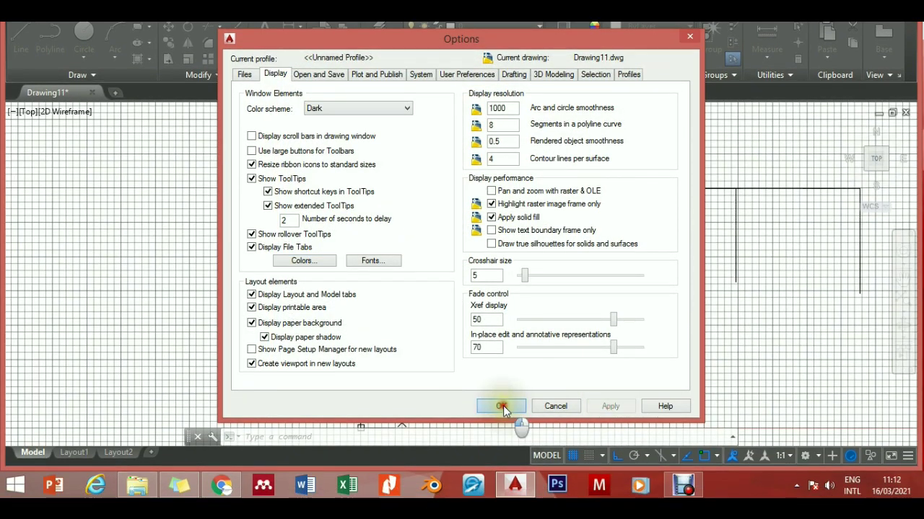
click(501, 406)
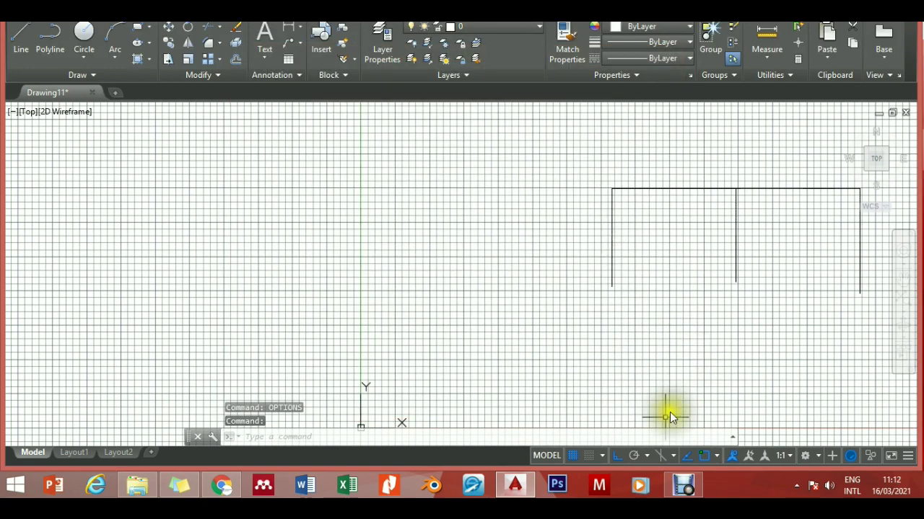
- Reopen Options with OPTIONS and set the 2D model space uniform background to Black
click(298, 438)
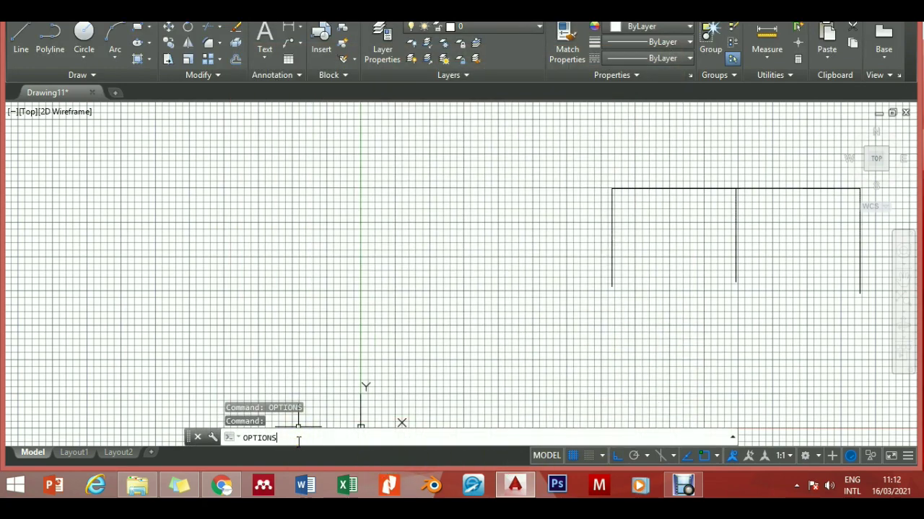
text(OPTIONS)
key(Return)
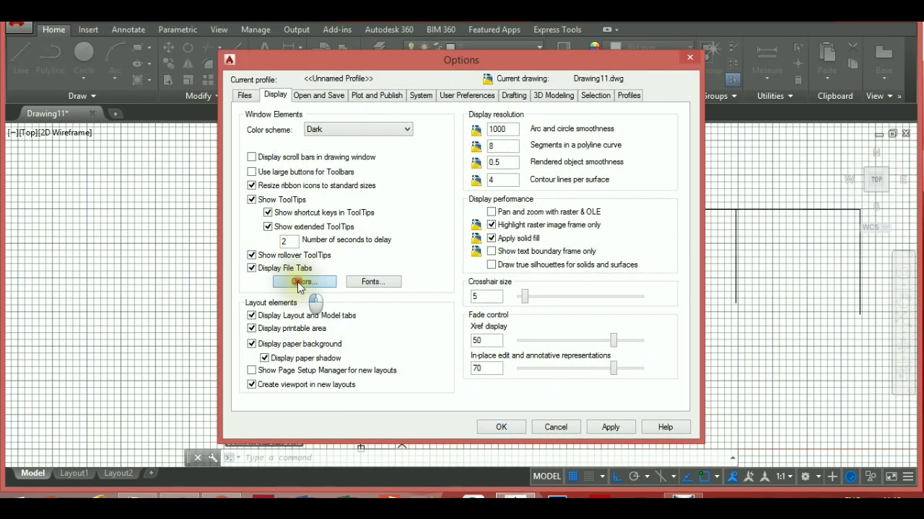
click(298, 282)
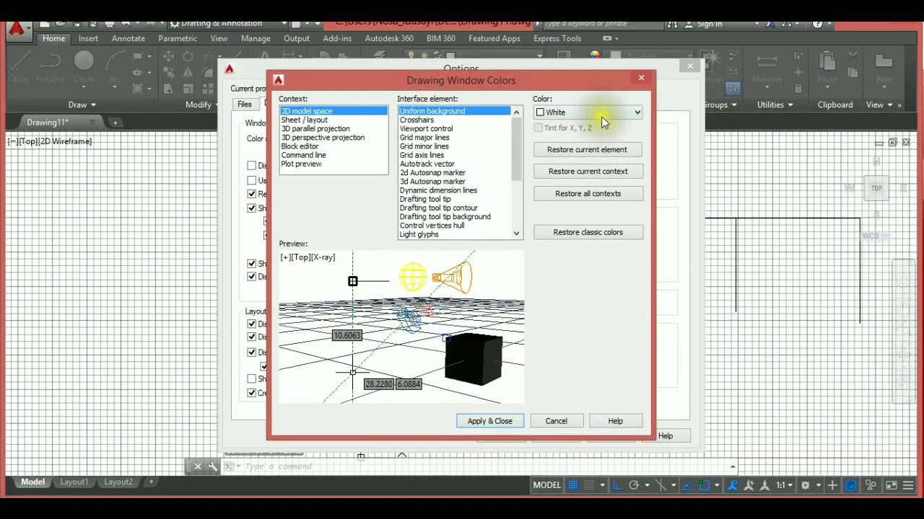
click(601, 109)
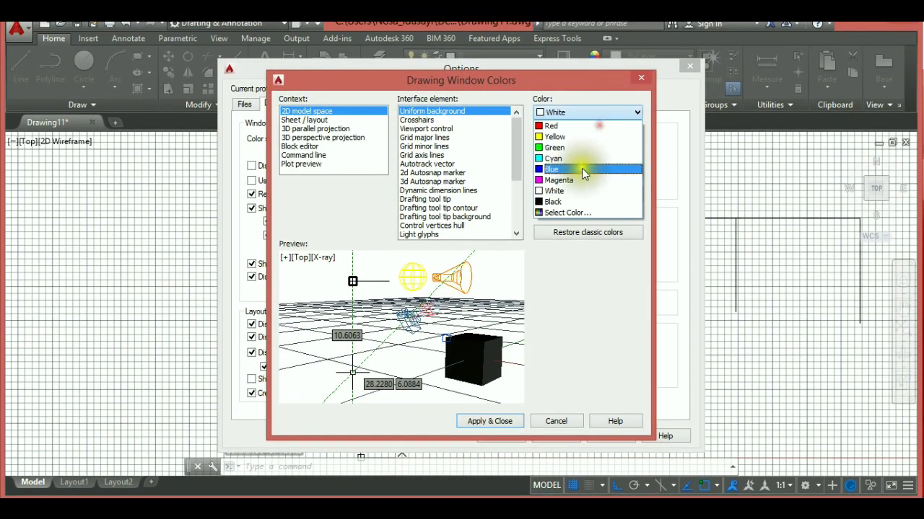
click(559, 201)
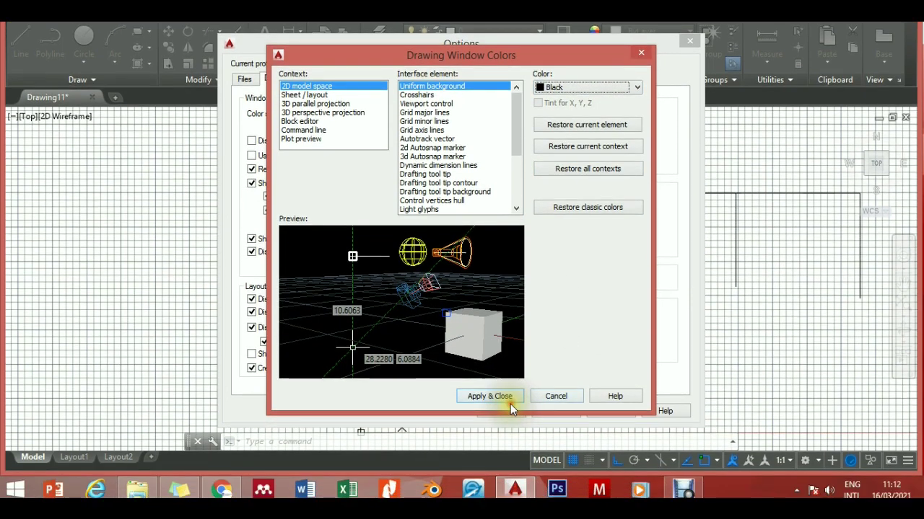
click(509, 404)
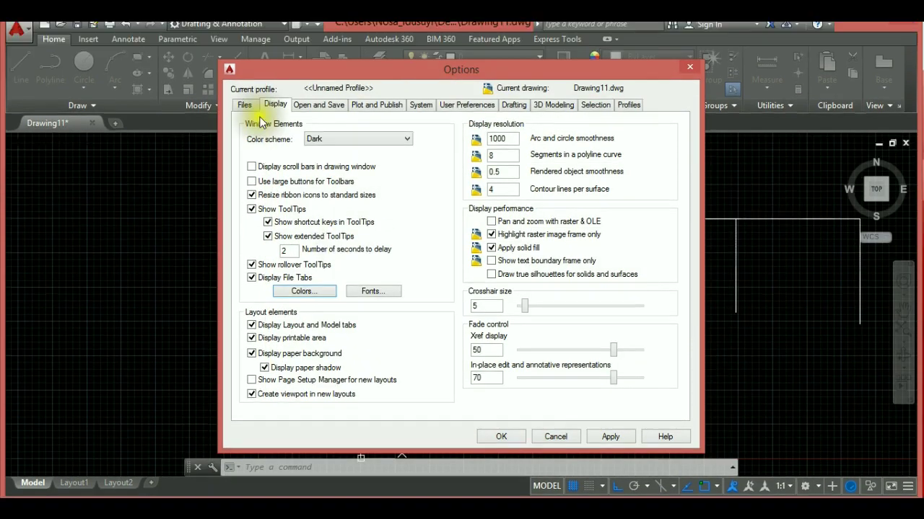
click(246, 106)
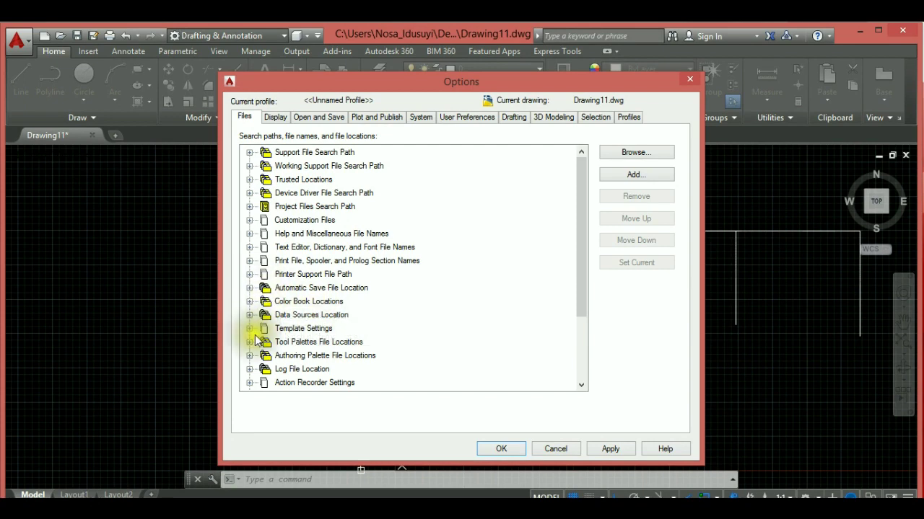
- Inspect the Temporary Drawing File Location path on the Files tab, then close Options with OK
drag(580, 295, 572, 362)
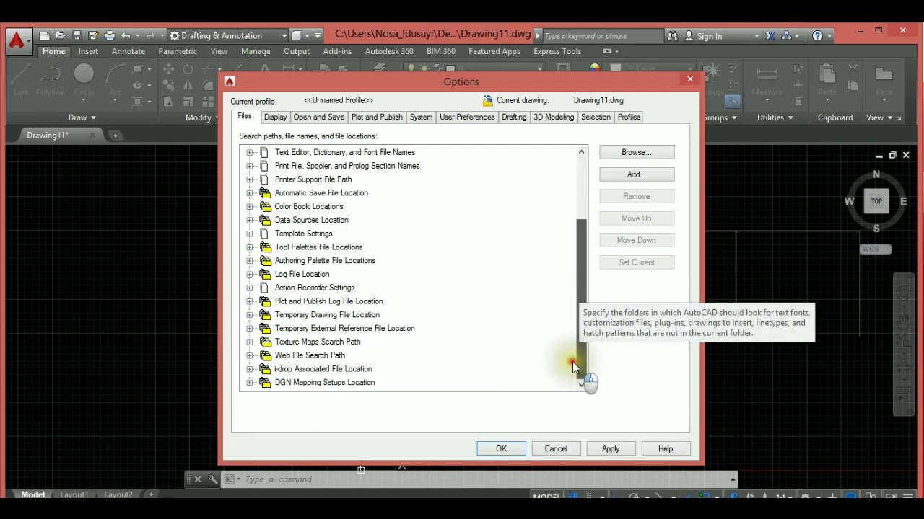
click(251, 315)
click(340, 330)
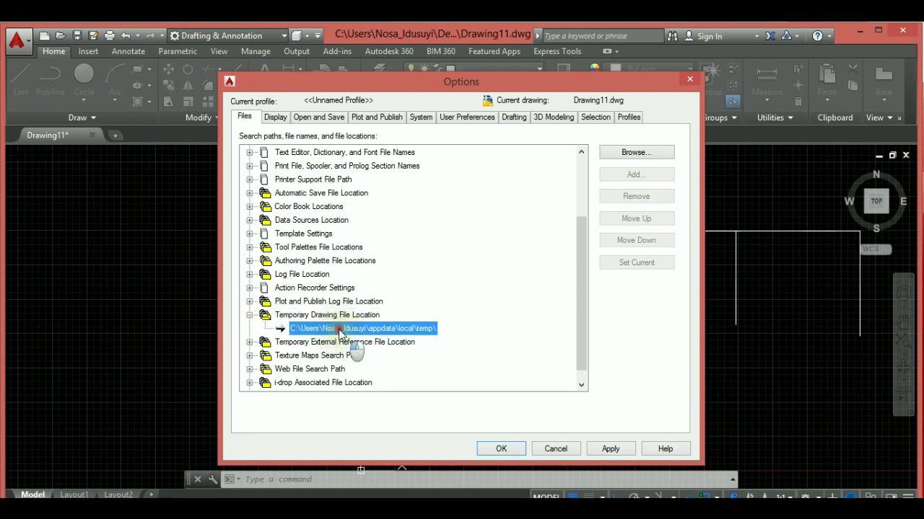
click(327, 316)
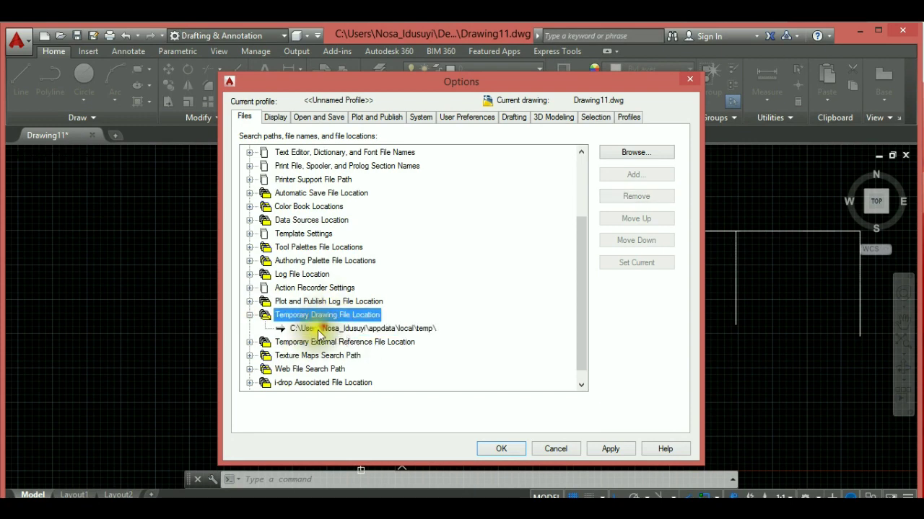
click(314, 329)
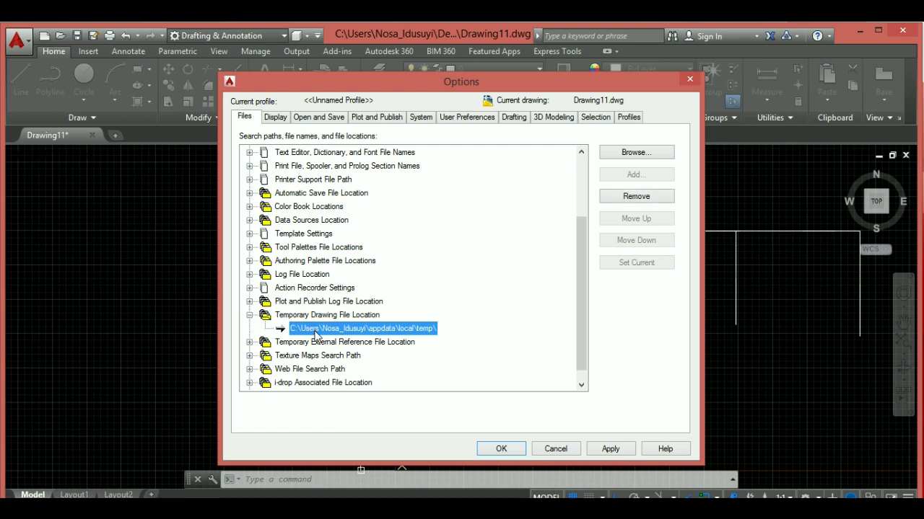
click(318, 332)
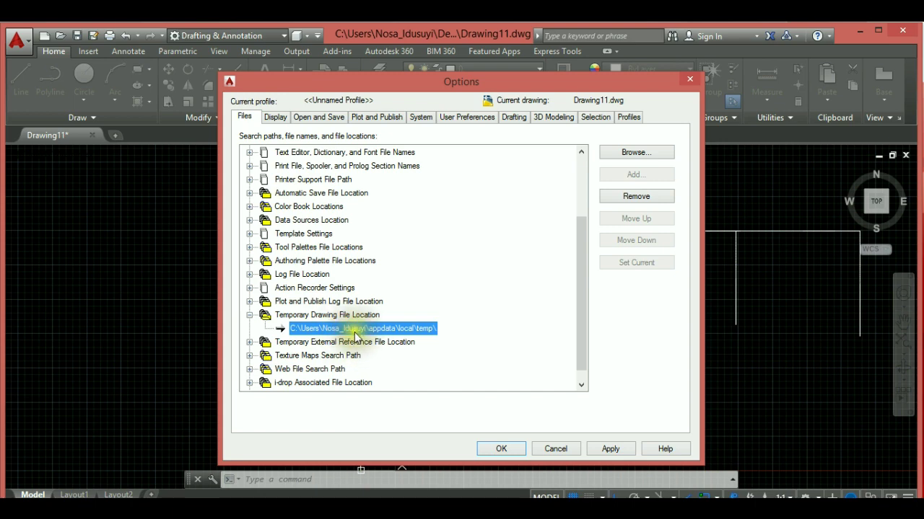
click(354, 334)
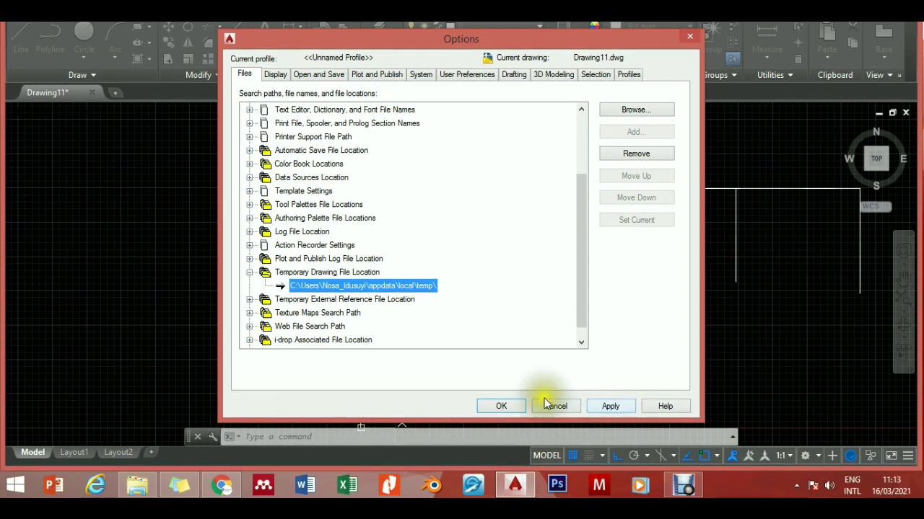
click(511, 449)
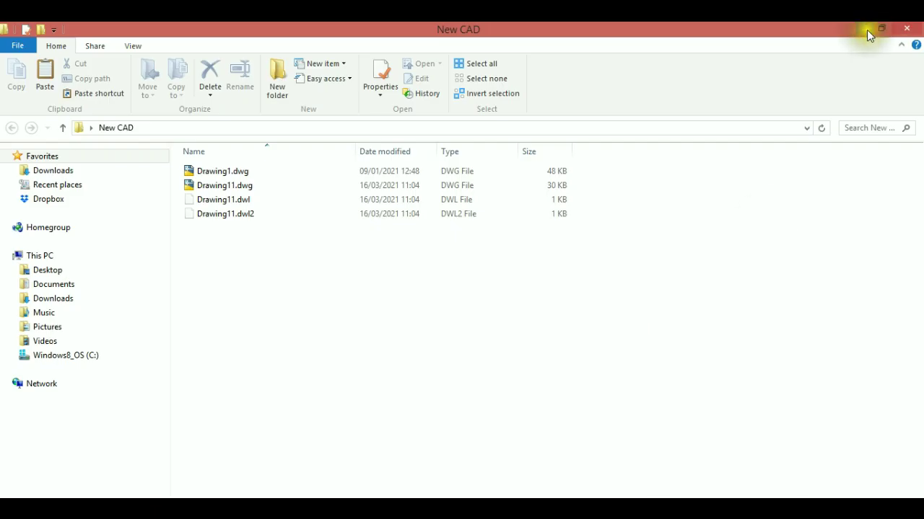
- Quit AutoCAD, saving the changes to Drawing11
click(865, 29)
click(902, 31)
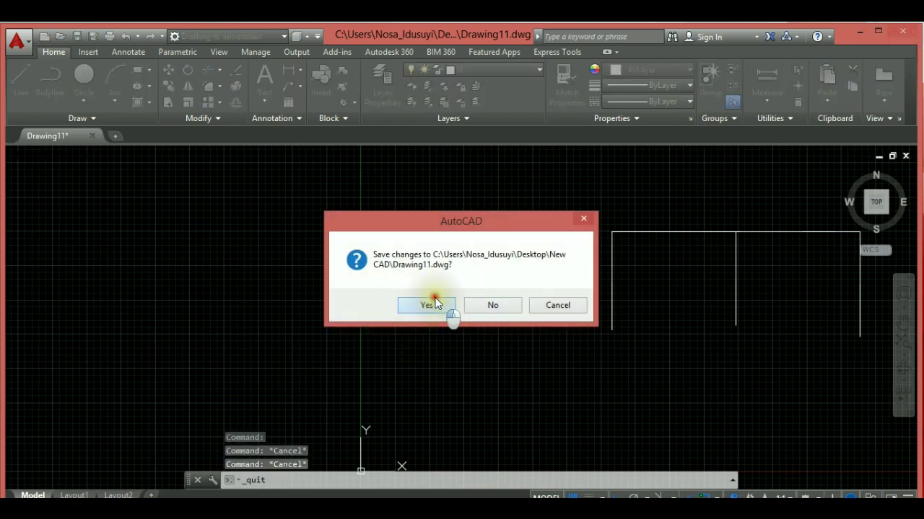
click(441, 304)
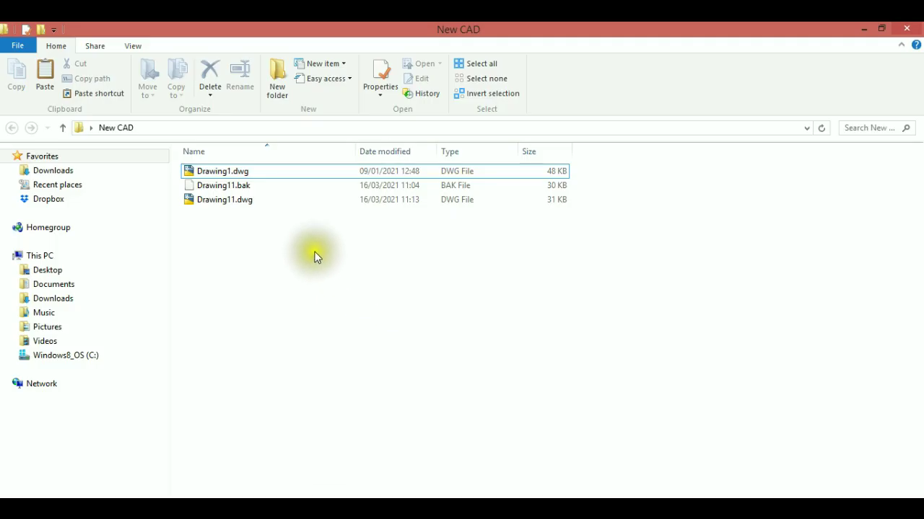
- Delete Drawing11.dwg and Drawing1.dwg from the New CAD folder
click(223, 203)
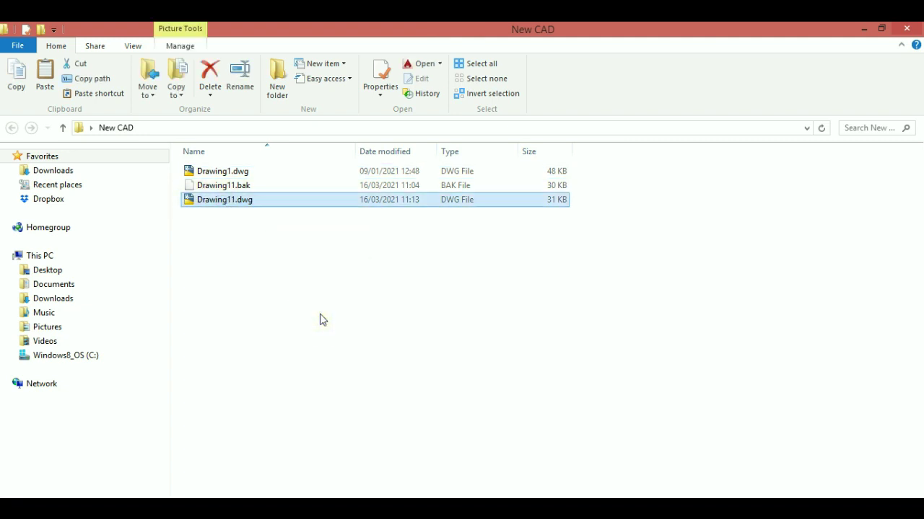
key(Delete)
key(Return)
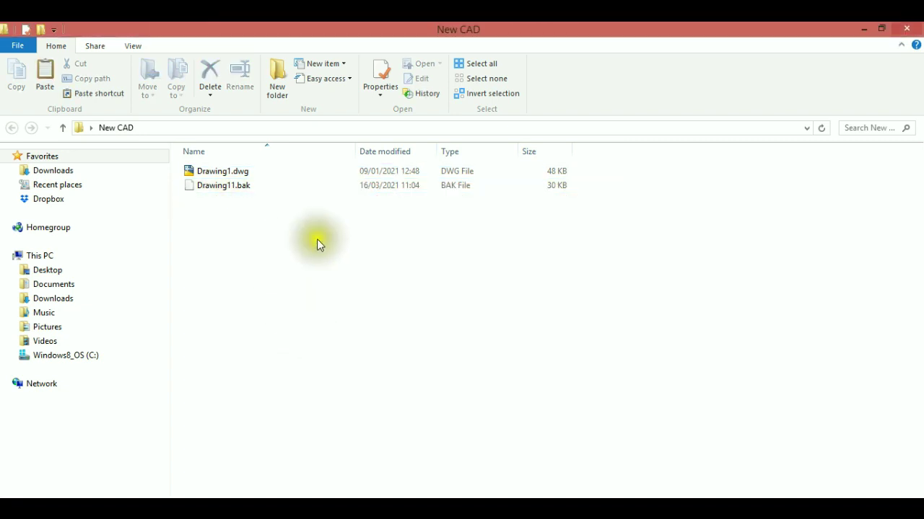
click(220, 174)
key(Delete)
key(Return)
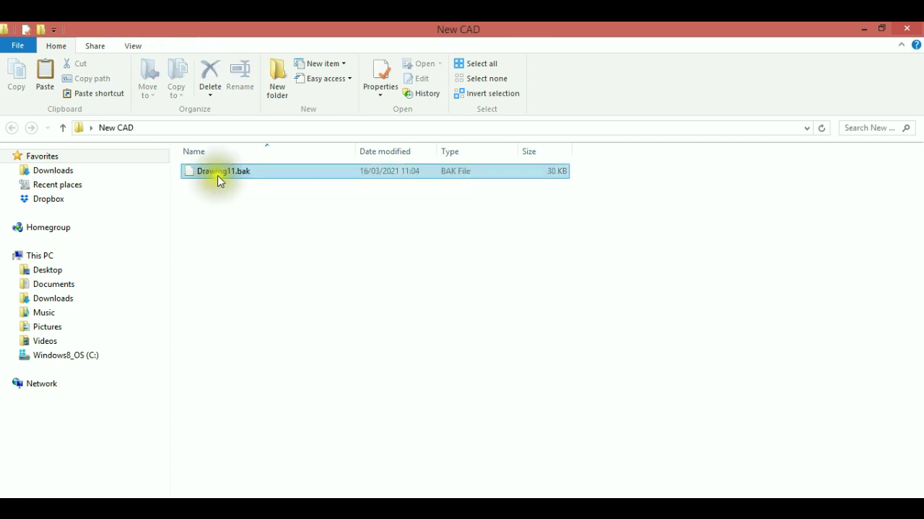
- Rename Drawing11.bak to Drawing11.dwg and accept the extension change
click(223, 178)
click(250, 220)
click(239, 179)
click(239, 180)
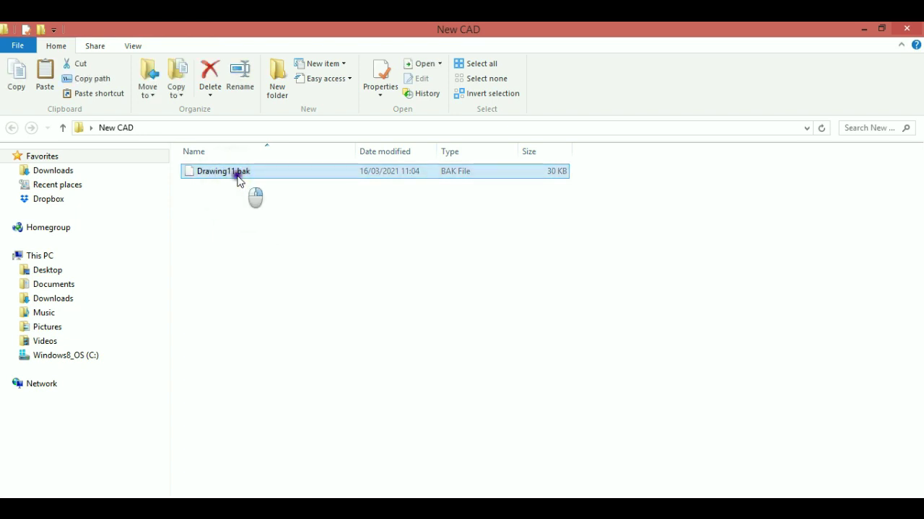
right_click(239, 179)
click(276, 448)
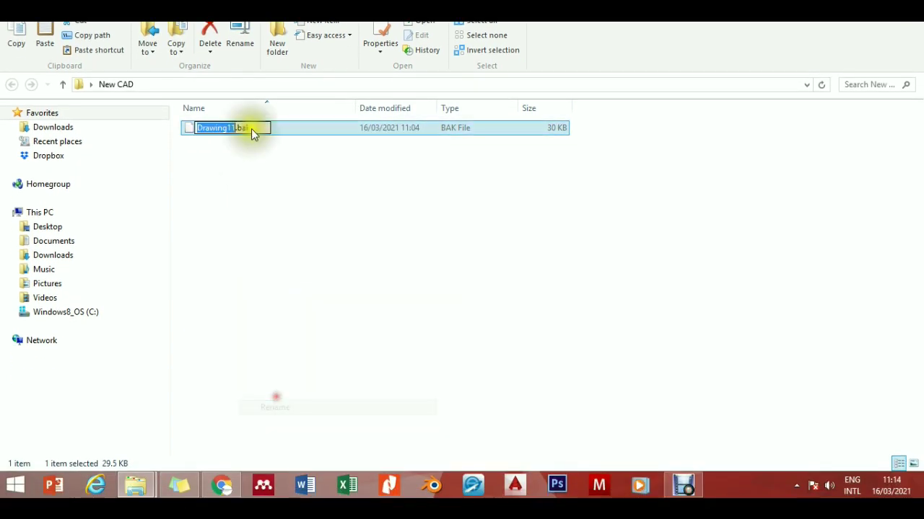
click(246, 127)
key(BackSpace)
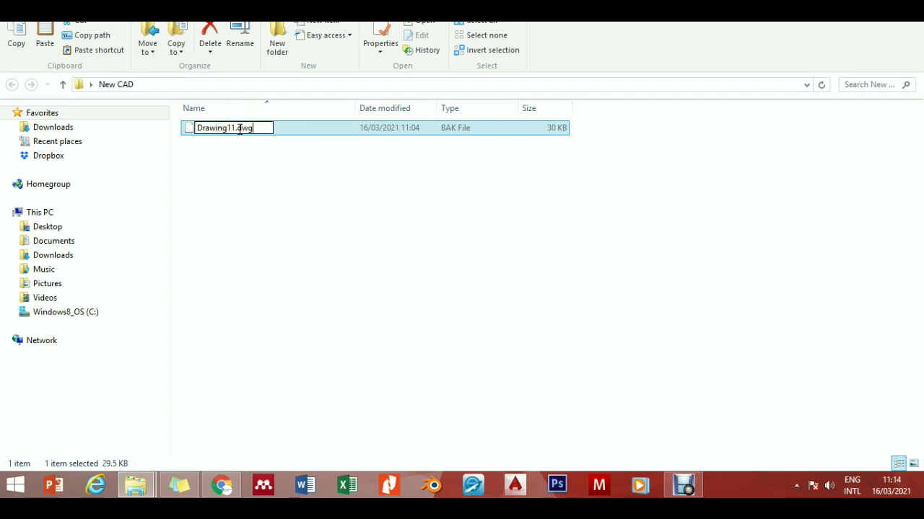
text(dwg)
click(332, 203)
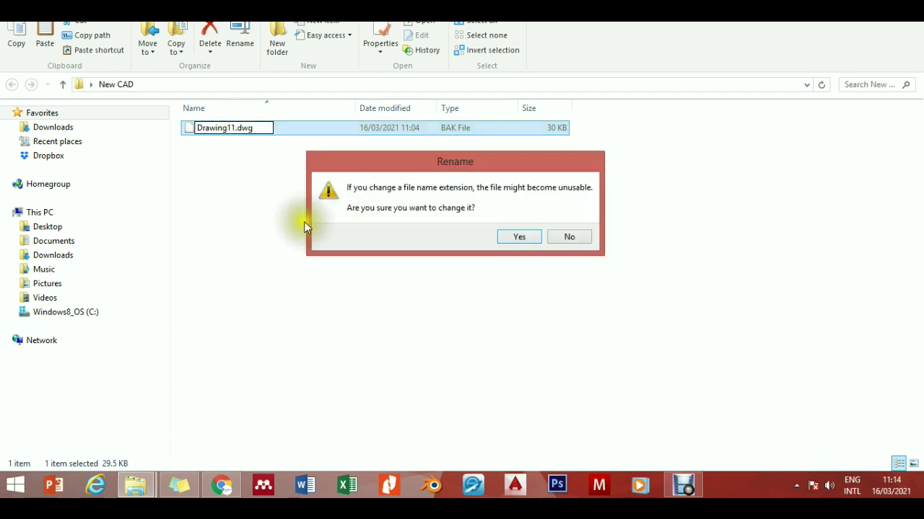
click(517, 239)
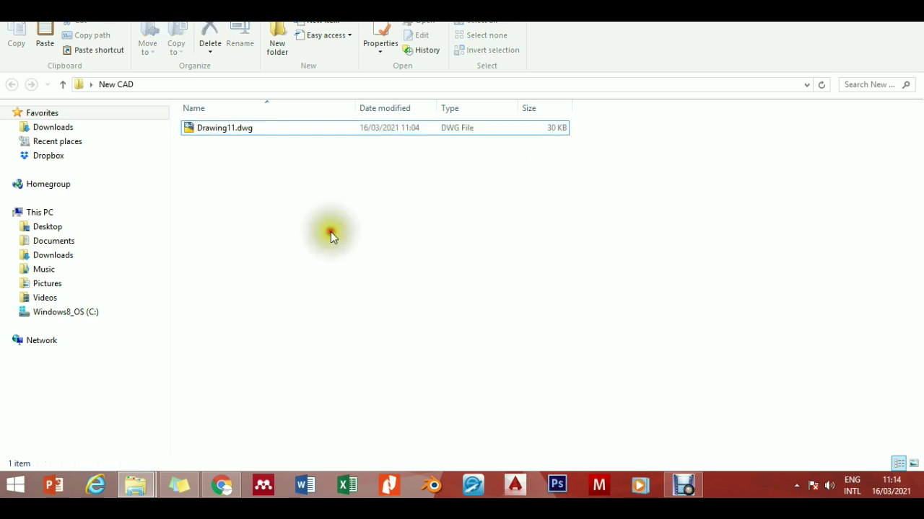
click(225, 128)
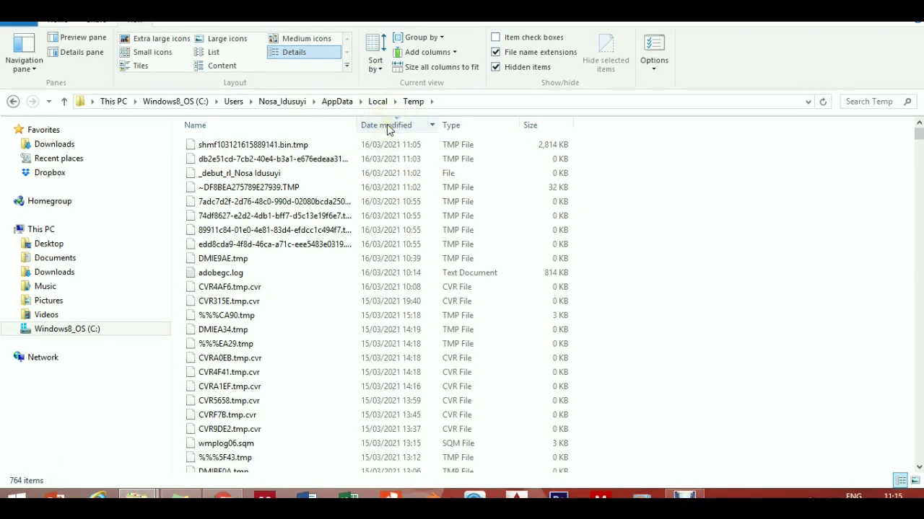
- Browse the Temp folder's newest files, selecting shmf103121615889141.bin.tmp and the second-newest temp file
click(220, 148)
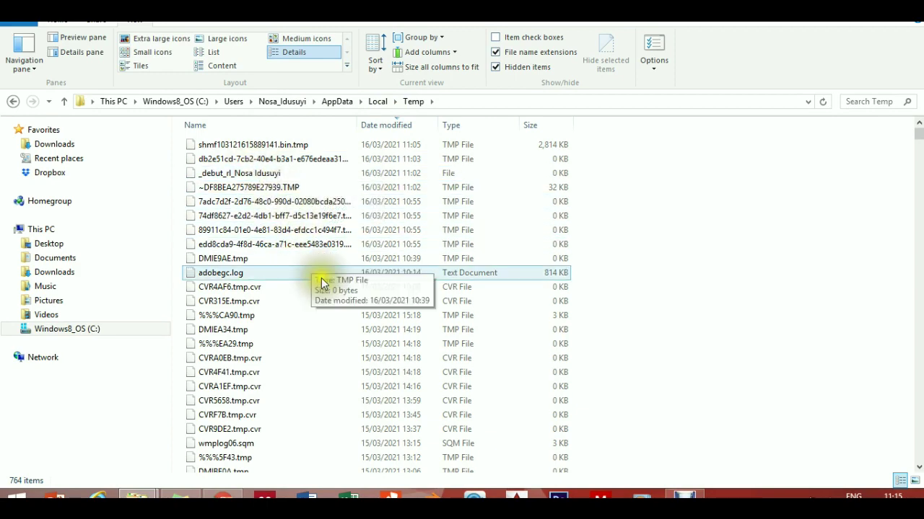
scroll(320, 320, down, 3)
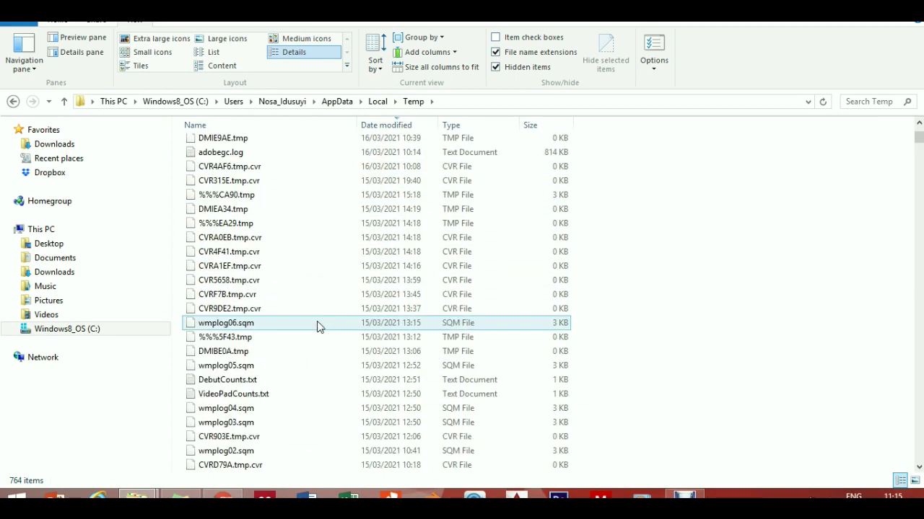
scroll(317, 321, up, 3)
scroll(288, 360, down, 14)
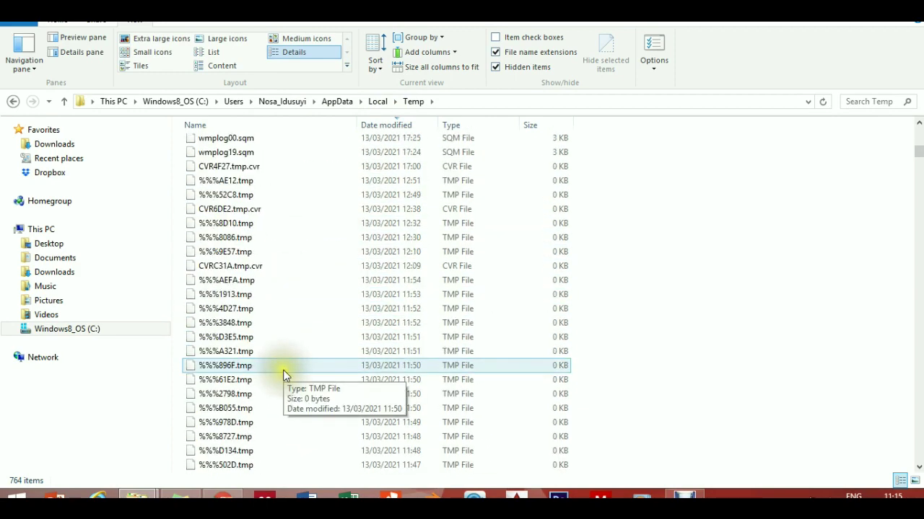
scroll(284, 374, down, 5)
scroll(283, 375, up, 18)
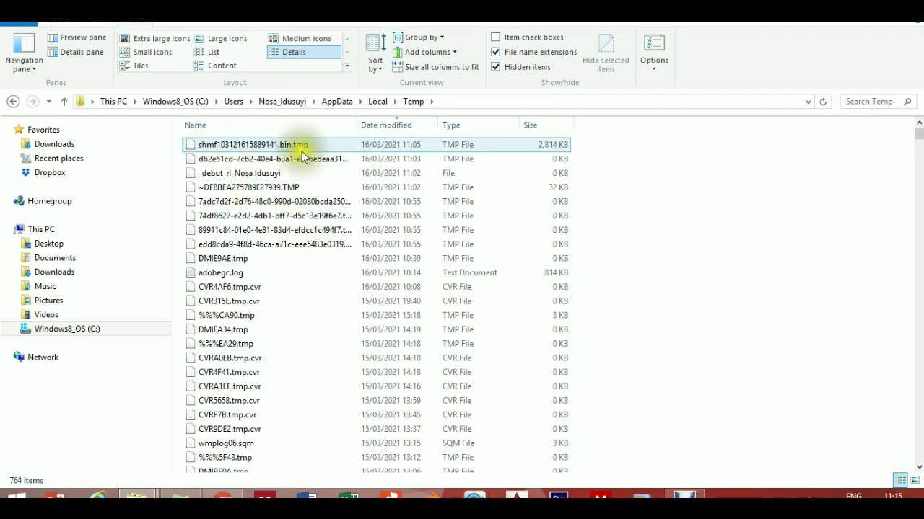
click(260, 148)
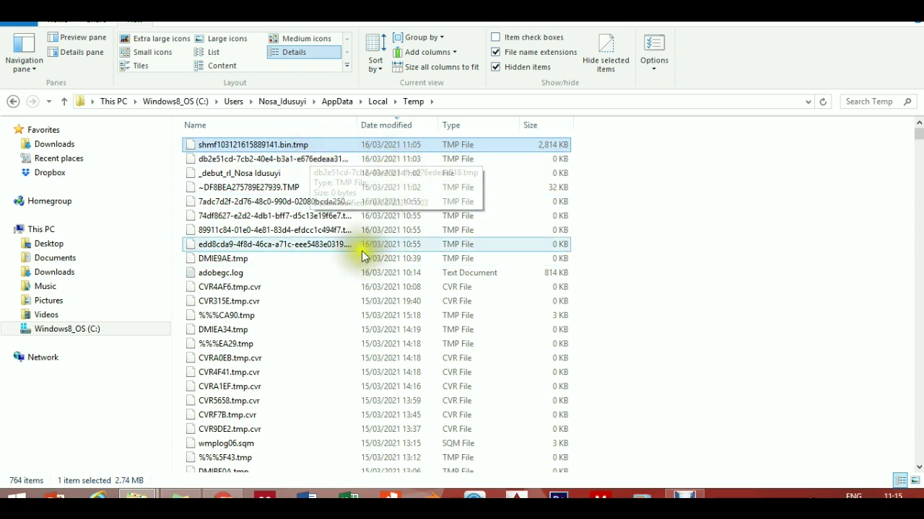
click(285, 158)
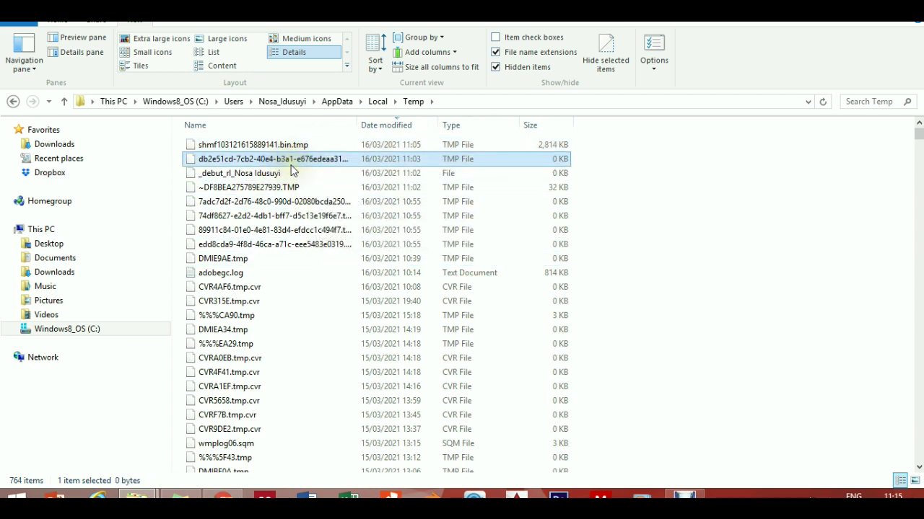